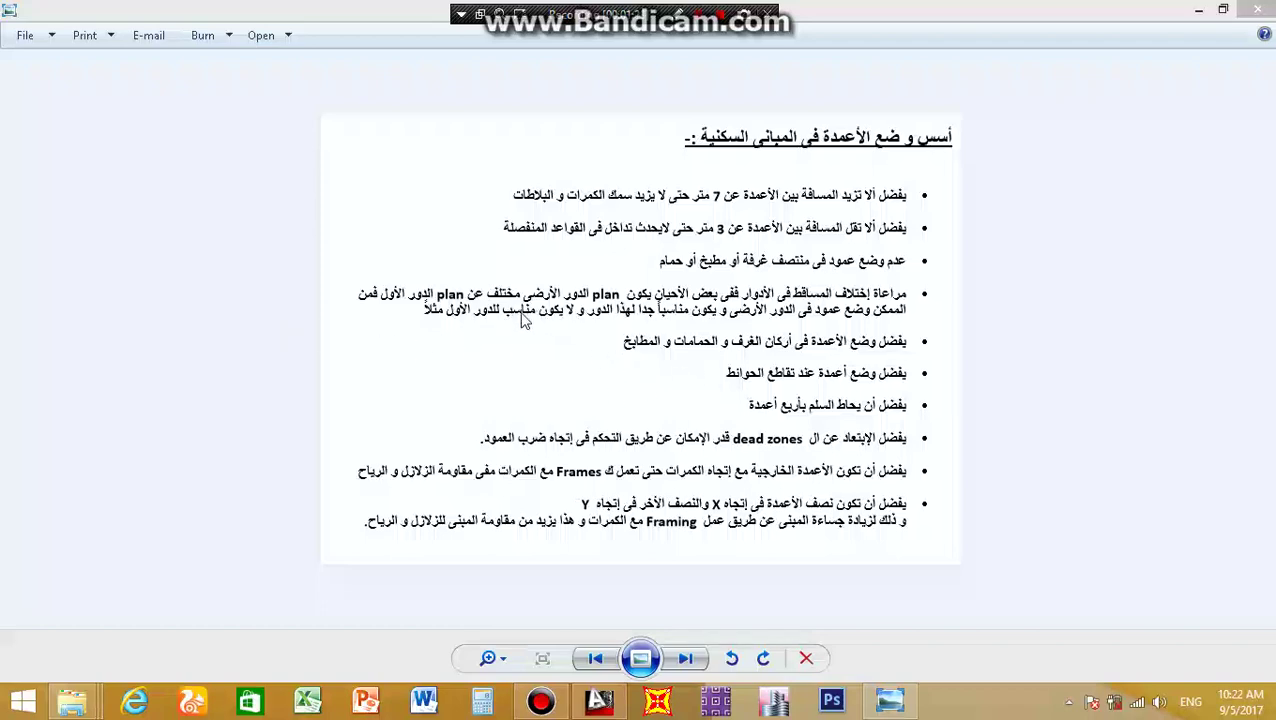
# Switch from the column-placement guidelines image back to the AutoCAD villa plans drawing
pyautogui.click(599, 700)
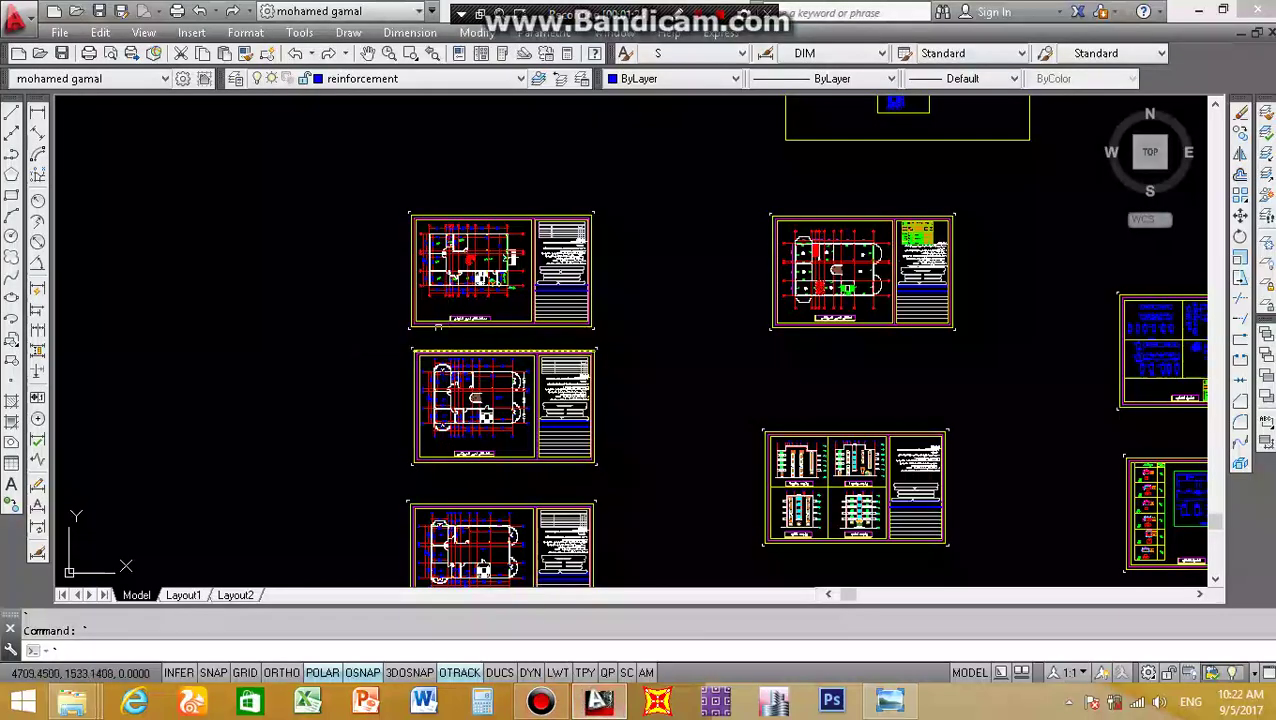
pyautogui.scroll(2, 493, 248)
pyautogui.scroll(4, 480, 245)
pyautogui.scroll(2, 468, 241)
pyautogui.scroll(4, 468, 241)
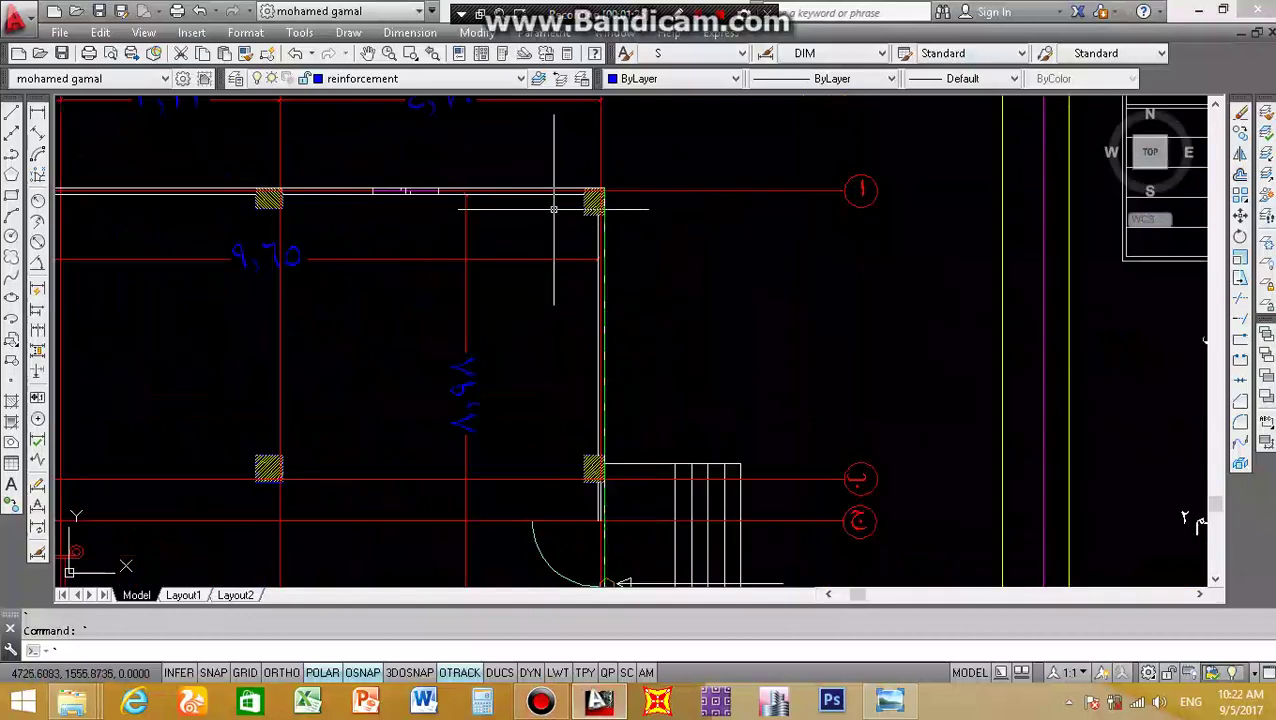
pyautogui.scroll(2, 555, 205)
pyautogui.scroll(-2, 584, 199)
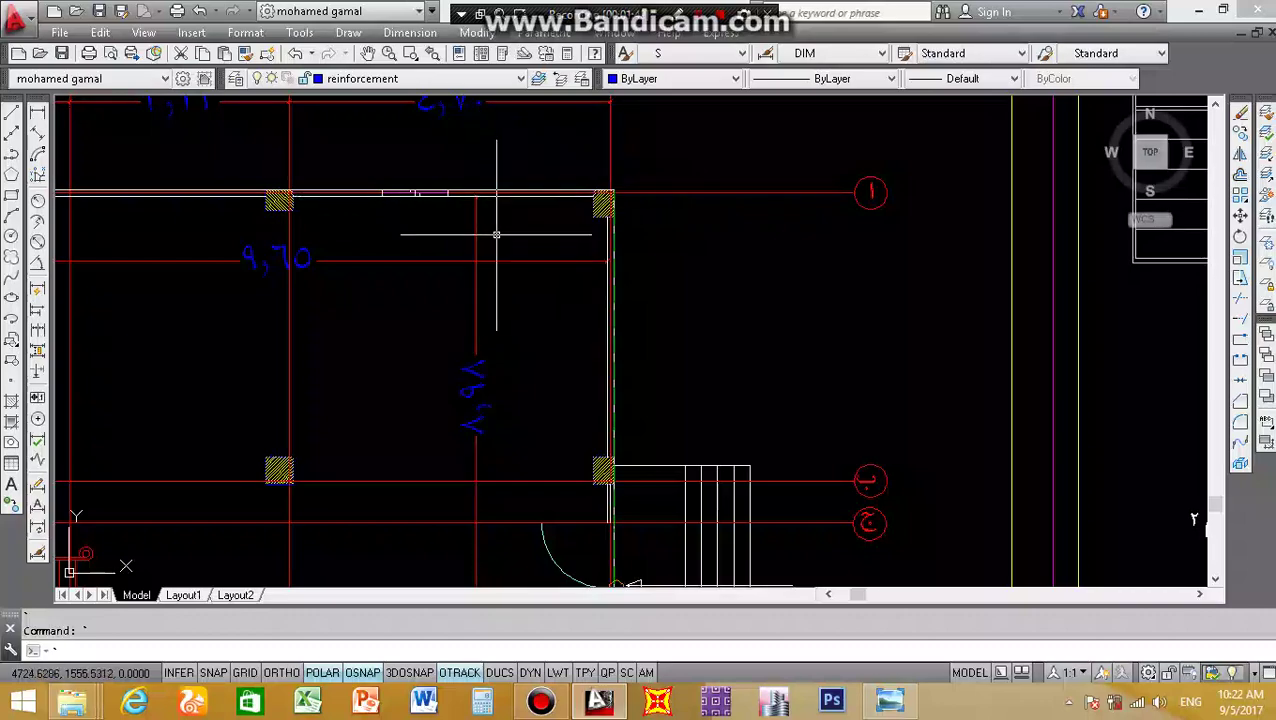
pyautogui.scroll(-5, 493, 232)
pyautogui.scroll(-3, 493, 232)
pyautogui.scroll(-1, 362, 232)
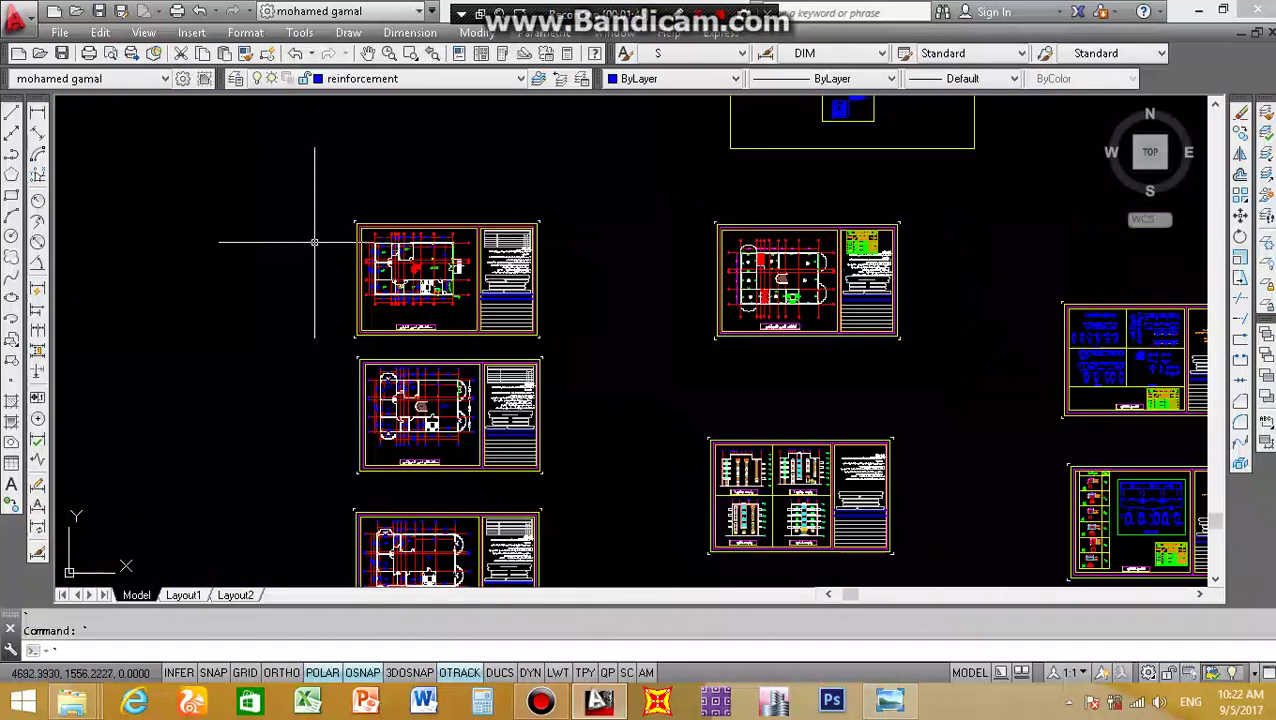
pyautogui.press('Escape')
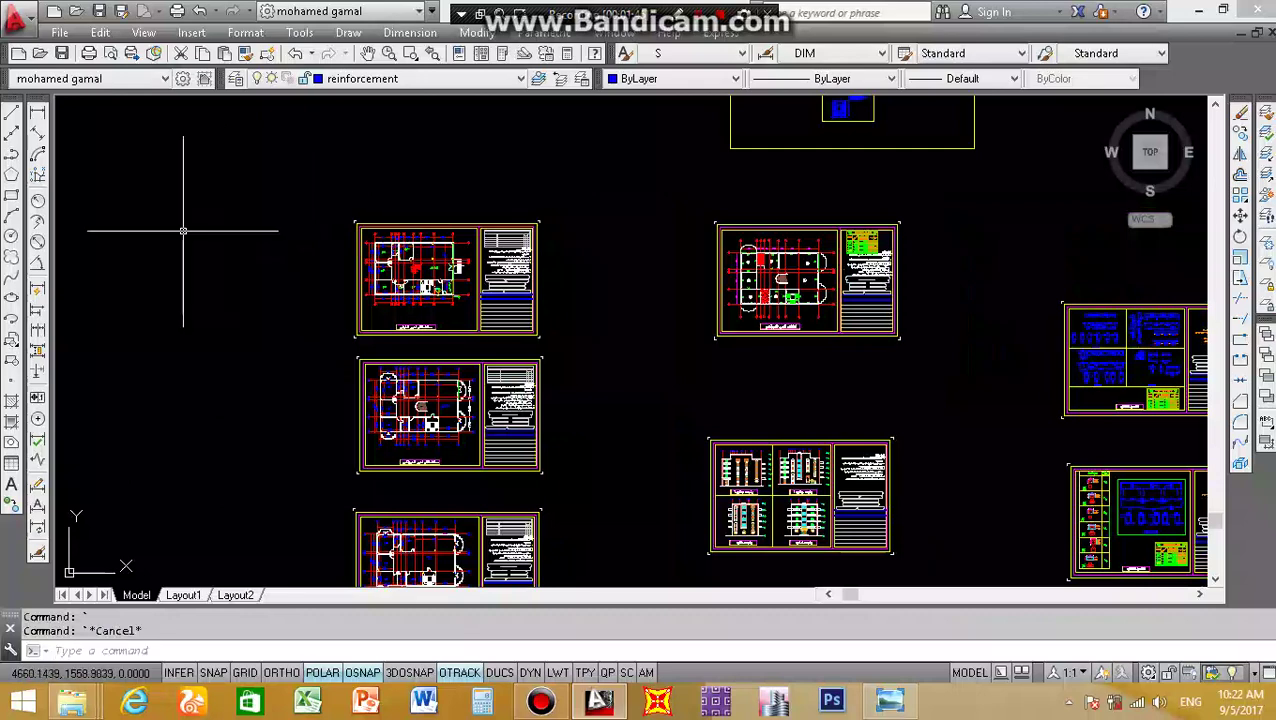
# Start the ML multiline command and set the wall scale to 0.25
pyautogui.write('ml')
pyautogui.press('Return')
pyautogui.click(166, 231)
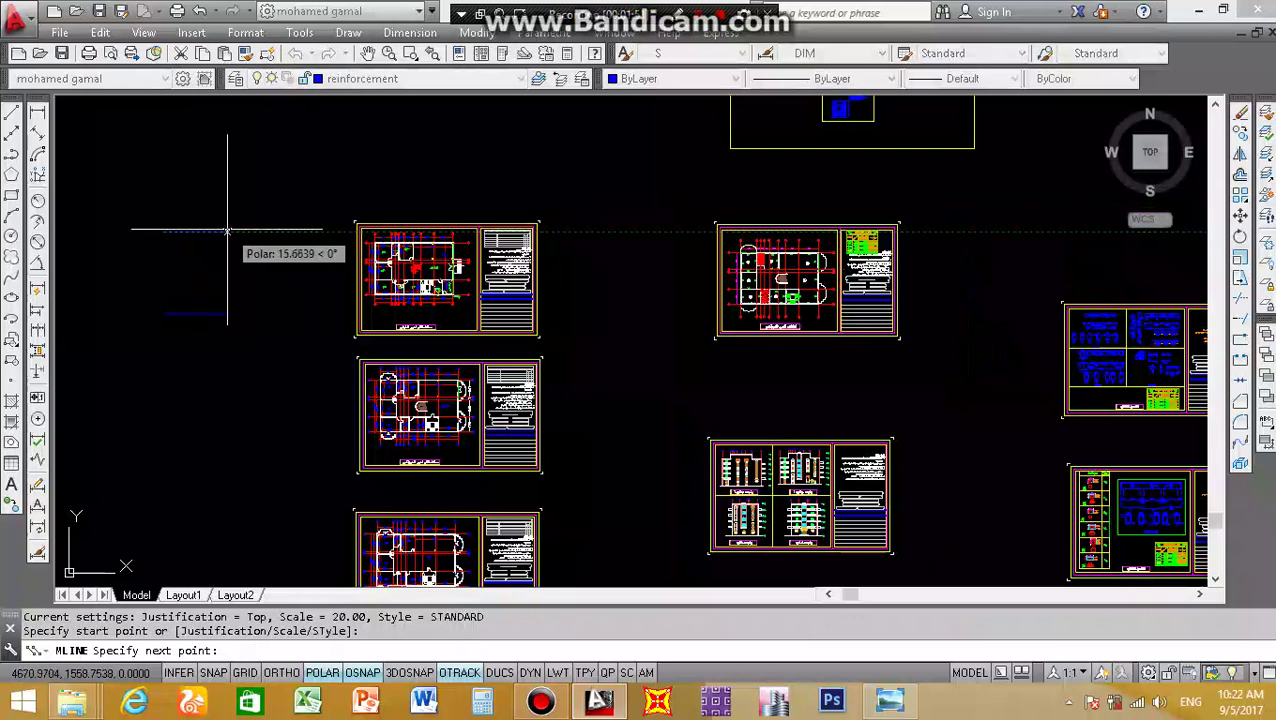
pyautogui.press('Escape')
pyautogui.press('Return')
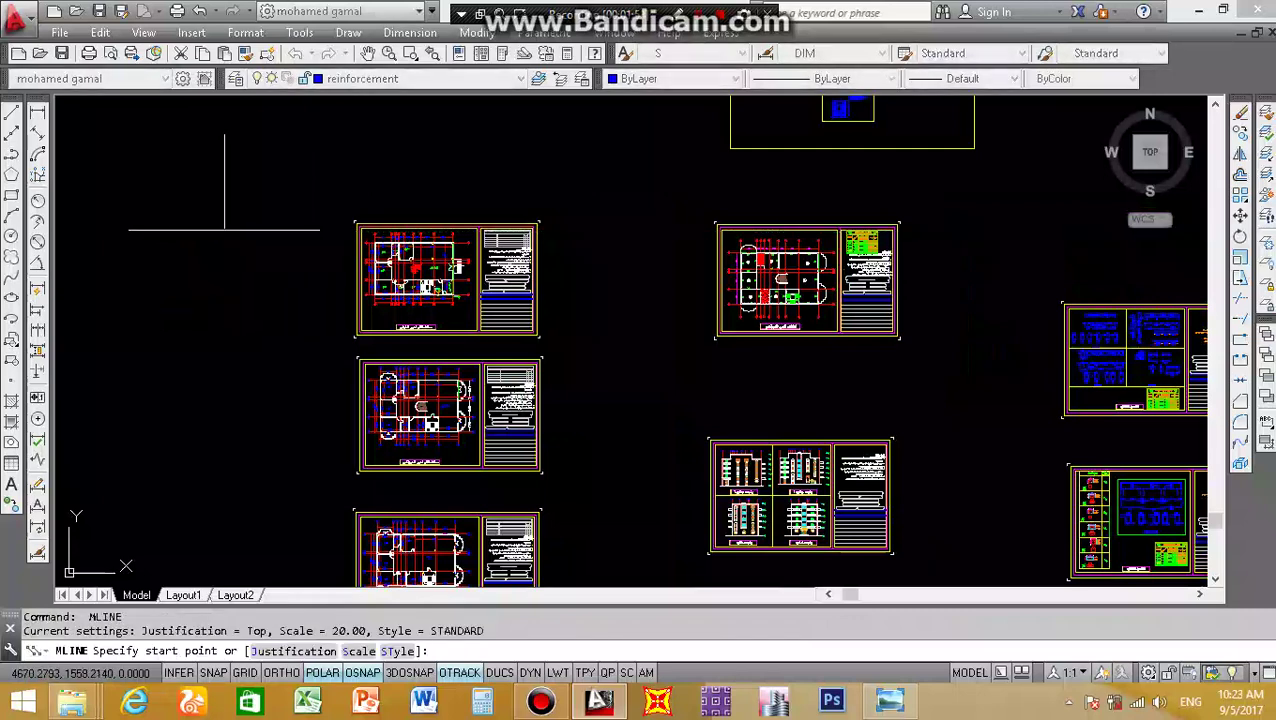
pyautogui.write('s')
pyautogui.press('Return')
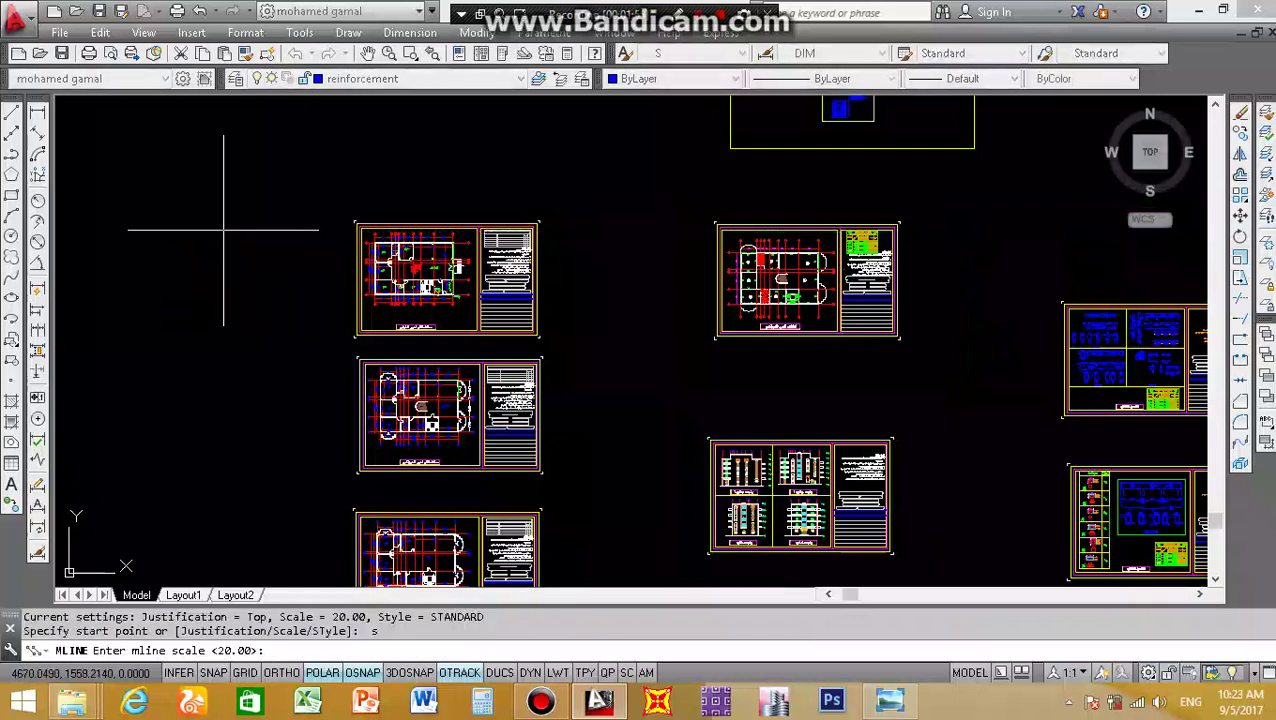
pyautogui.write('.25')
pyautogui.press('Return')
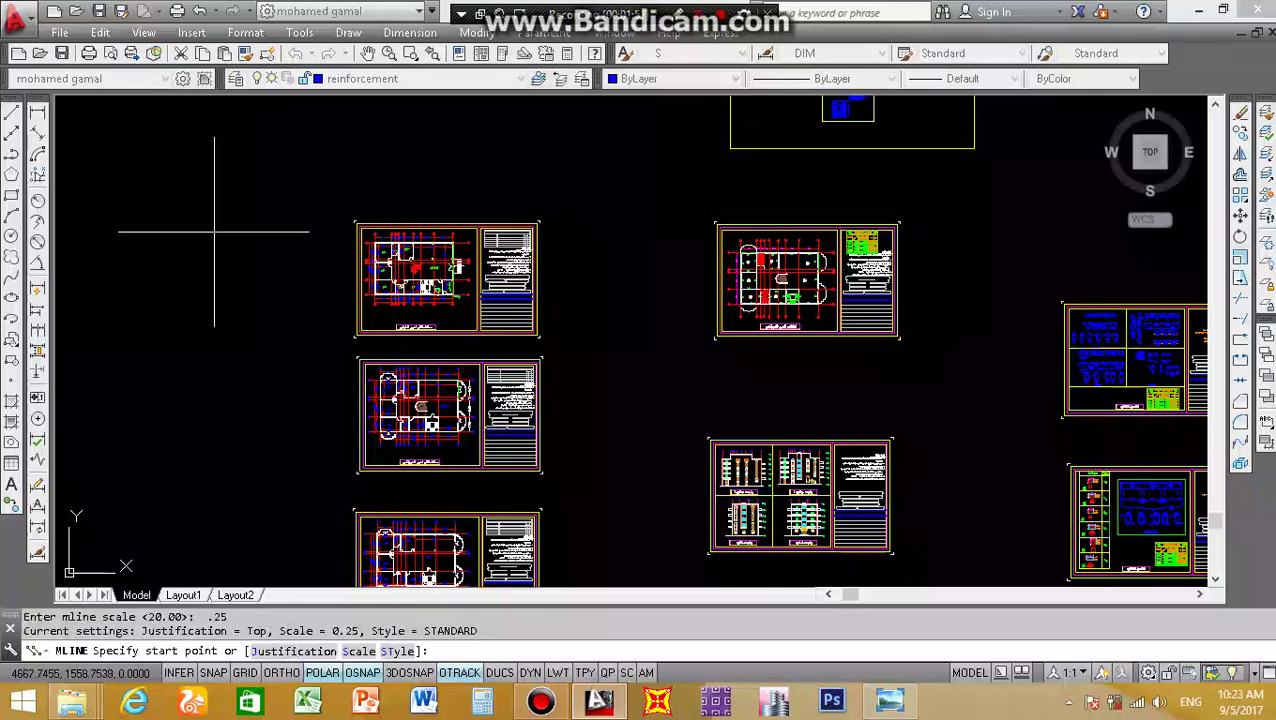
# Draw the double-line wall outline left of the sheets with sides 6, 3, 6 and a closing side
pyautogui.scroll(2, 128, 228)
pyautogui.click(100, 236)
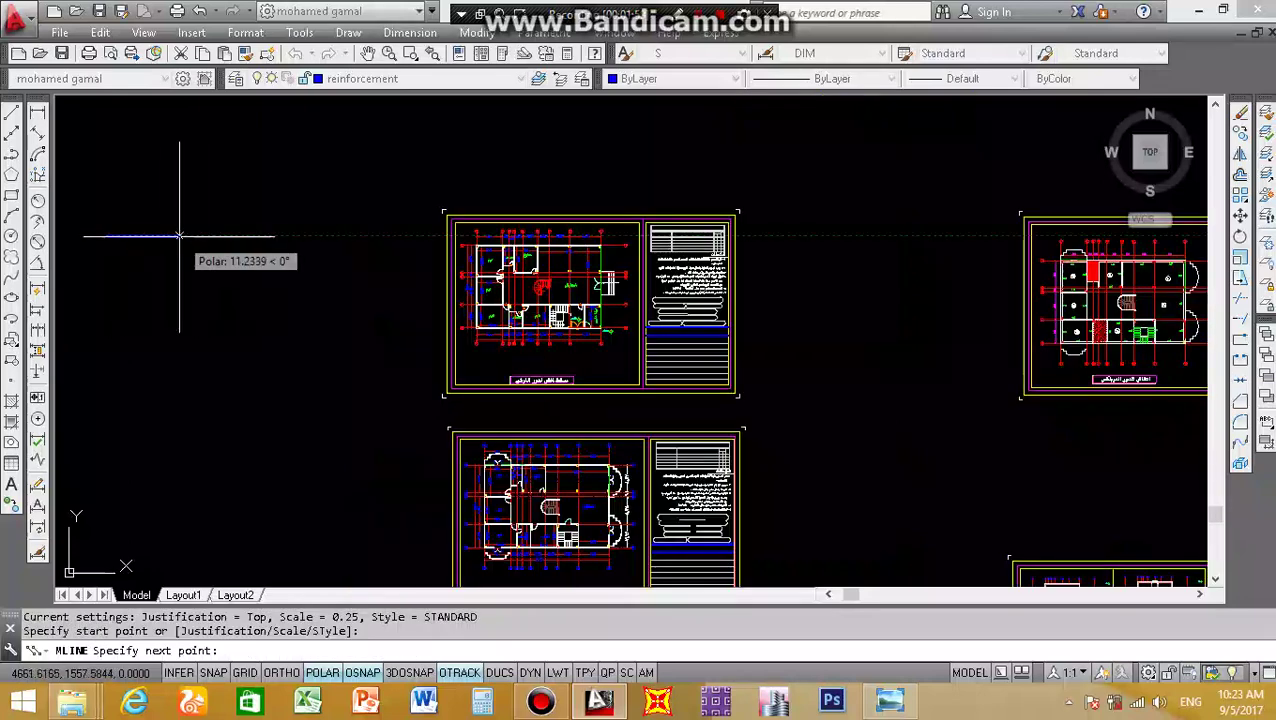
pyautogui.write('6')
pyautogui.press('Return')
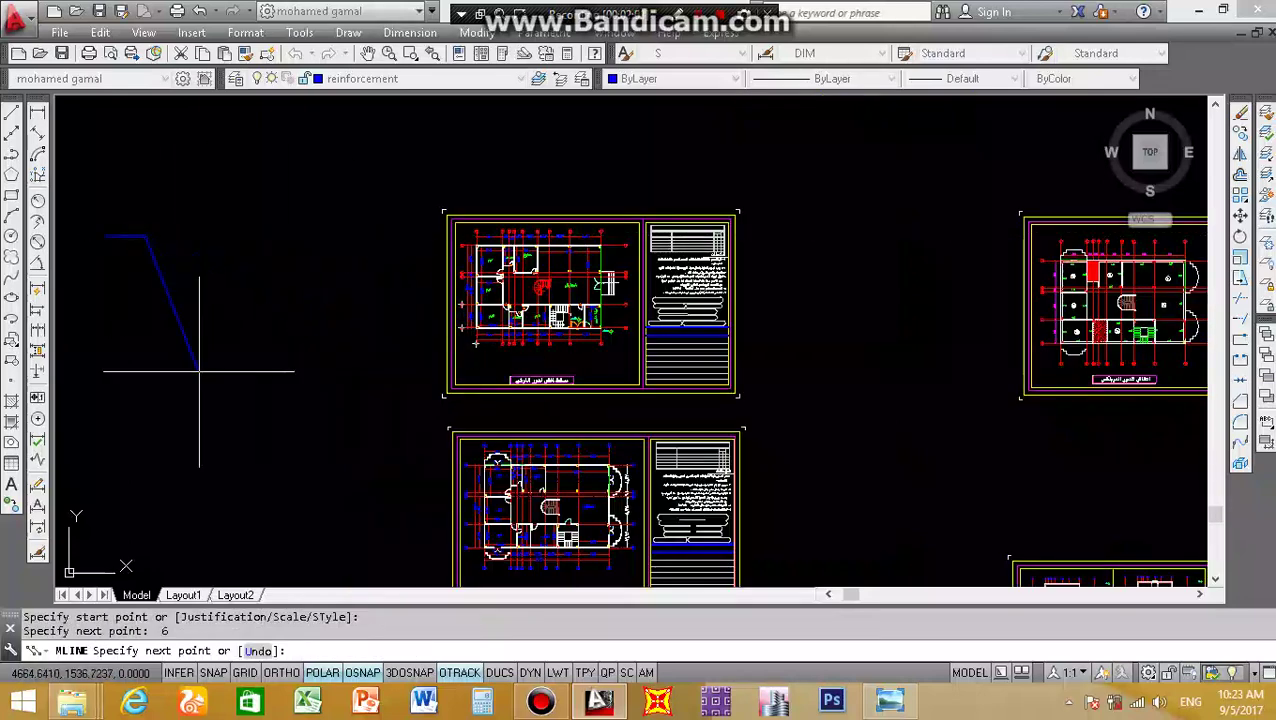
pyautogui.scroll(2, 118, 310)
pyautogui.scroll(-2, 118, 310)
pyautogui.scroll(-2, 91, 190)
pyautogui.scroll(2, 91, 188)
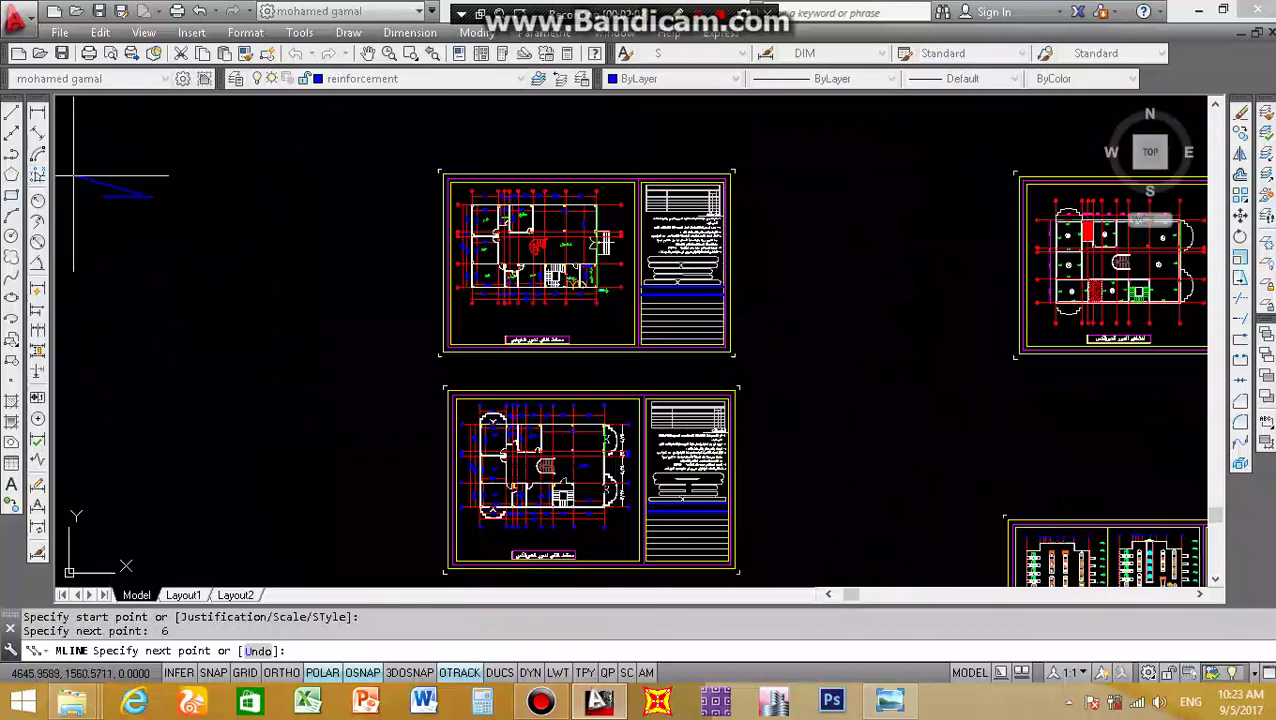
pyautogui.scroll(3, 91, 188)
pyautogui.scroll(1, 91, 188)
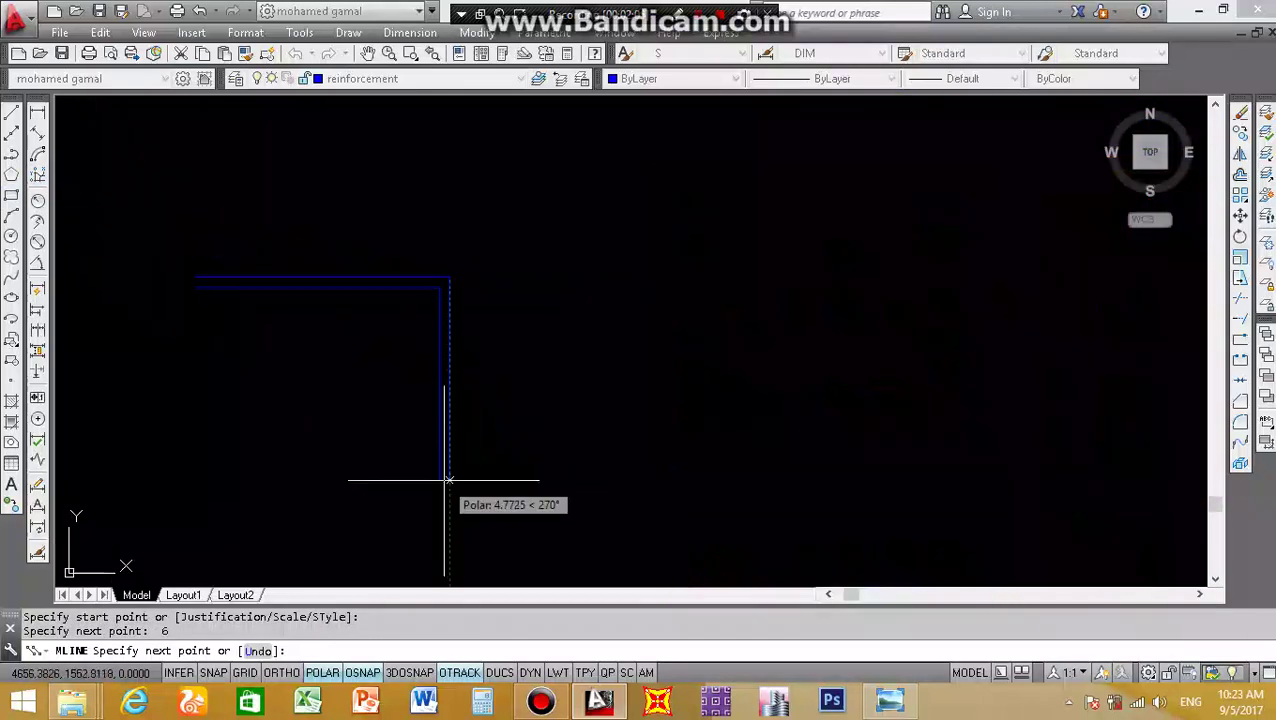
pyautogui.write('3')
pyautogui.press('Return')
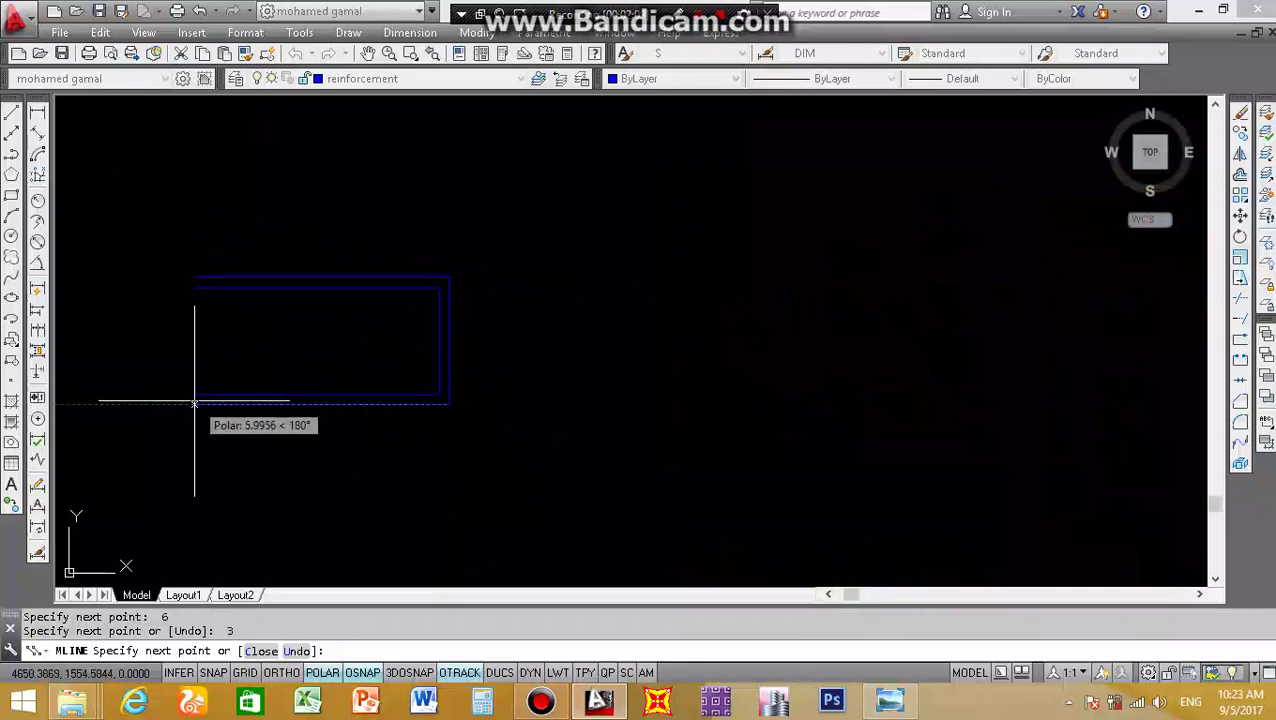
pyautogui.write('6')
pyautogui.press('Return')
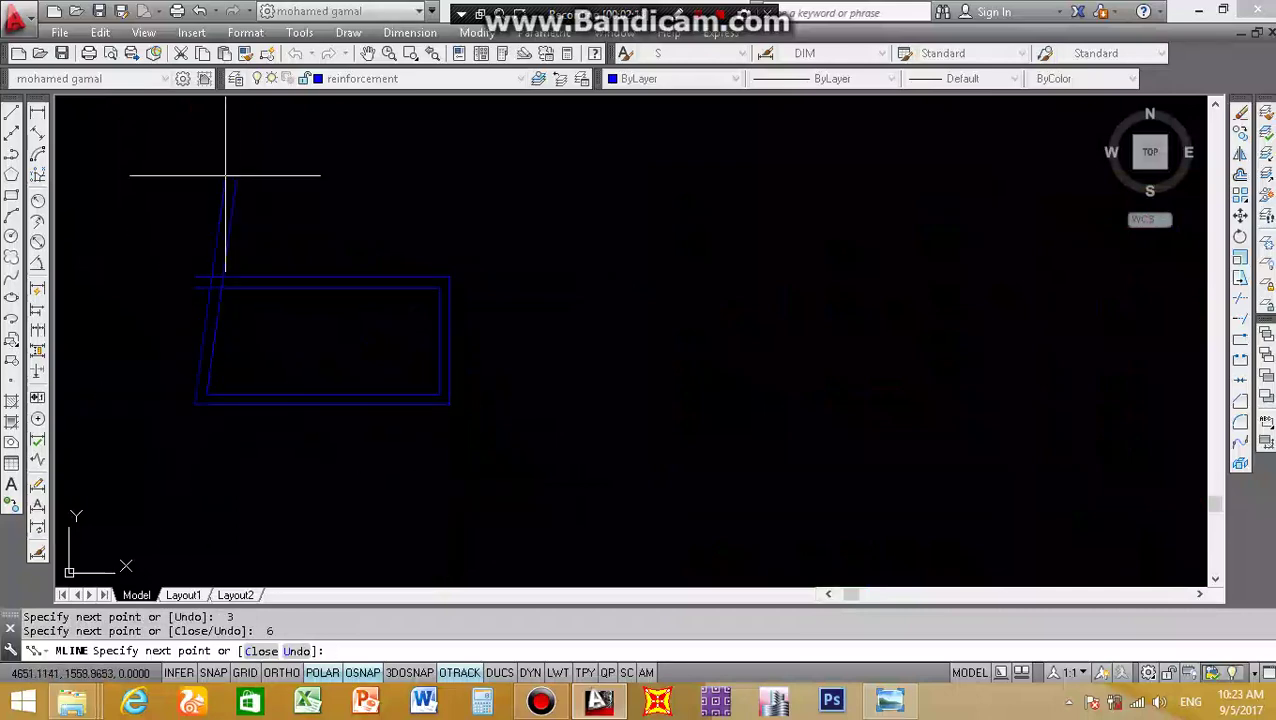
pyautogui.scroll(5, 186, 253)
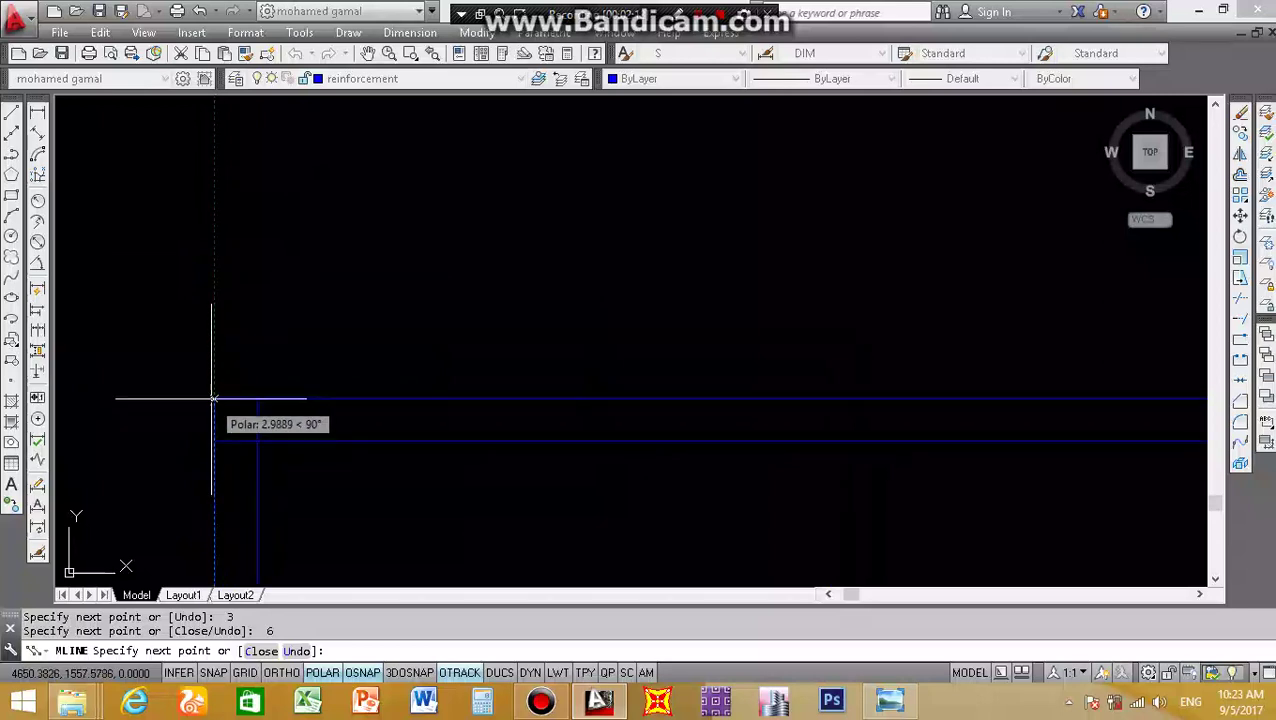
pyautogui.scroll(3, 216, 400)
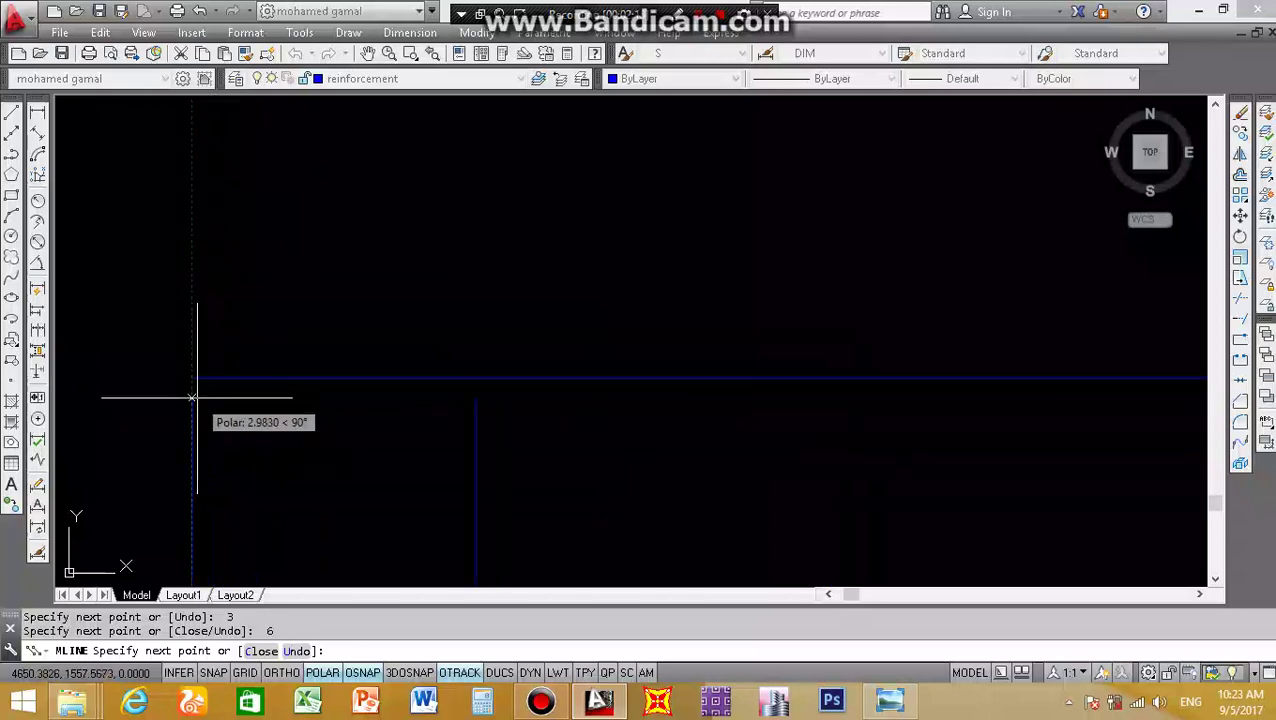
pyautogui.press('Return')
pyautogui.scroll(-5, 175, 385)
# Join two wall segments of the outline with a Corner Joint from Multiline Edit Tools
pyautogui.press('Return')
pyautogui.click(233, 490)
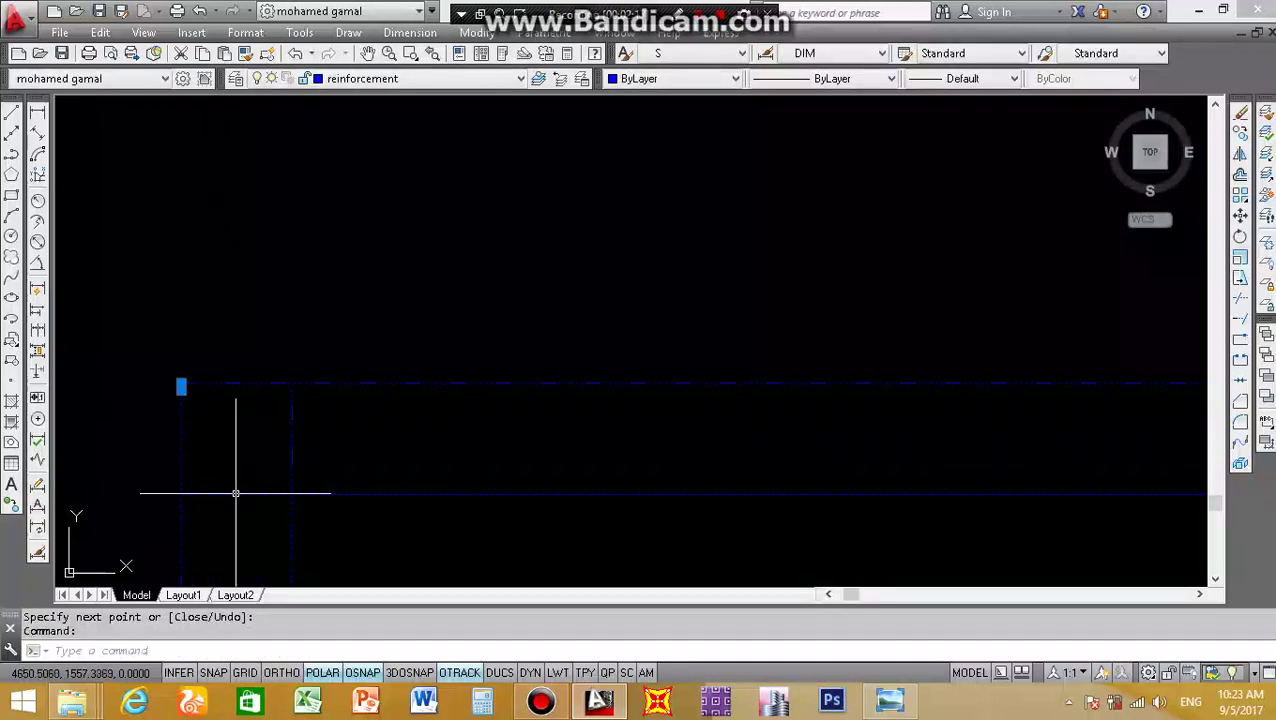
pyautogui.doubleClick(433, 382)
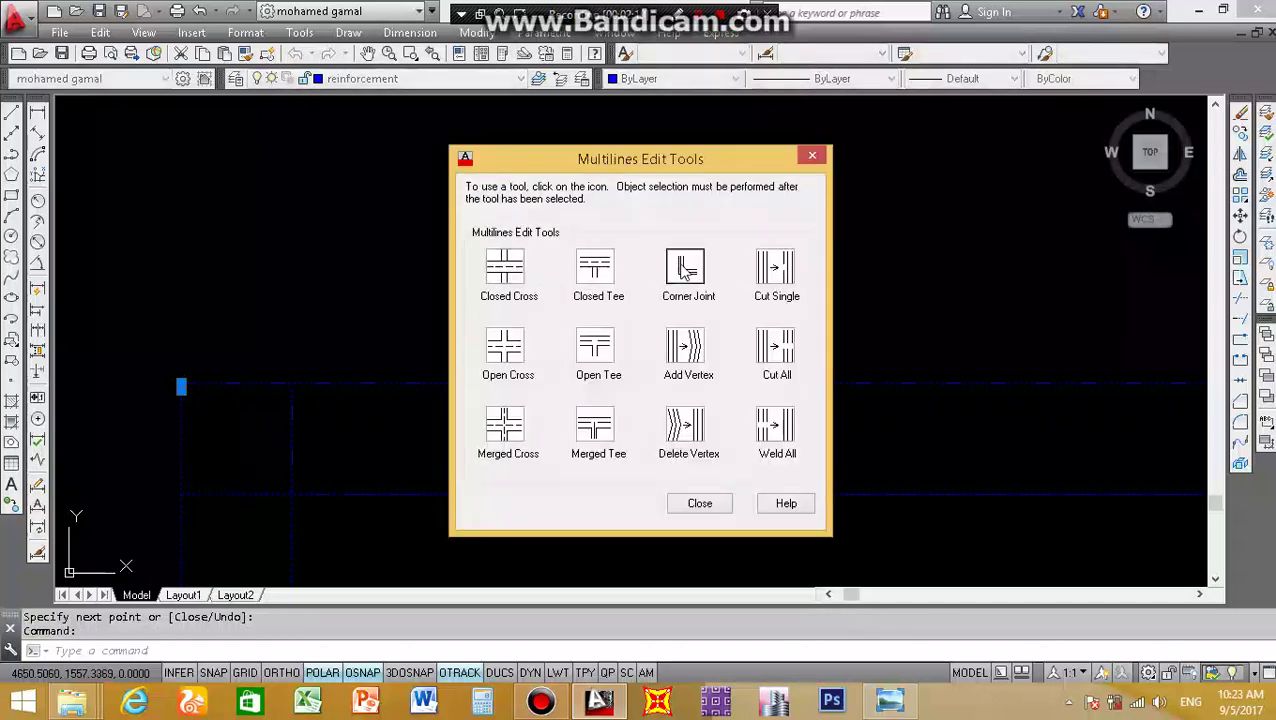
pyautogui.click(684, 266)
pyautogui.click(335, 495)
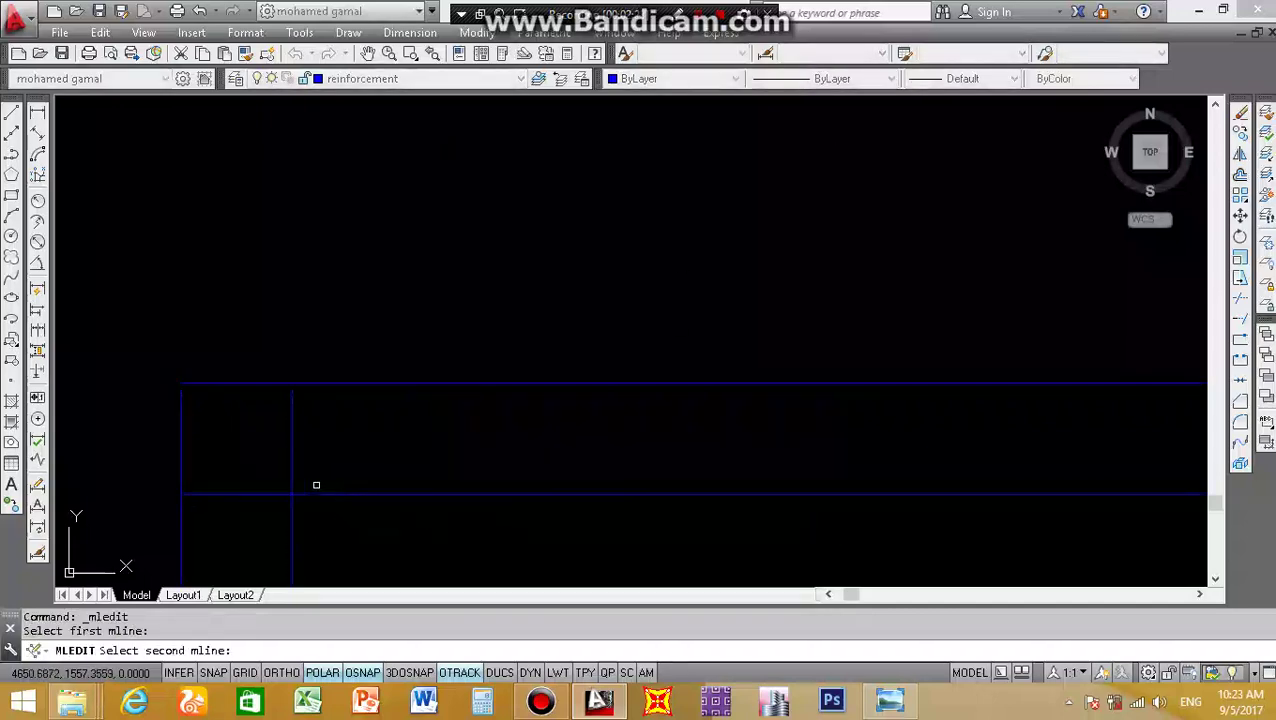
pyautogui.click(291, 454)
pyautogui.press('Escape')
pyautogui.scroll(-3, 213, 410)
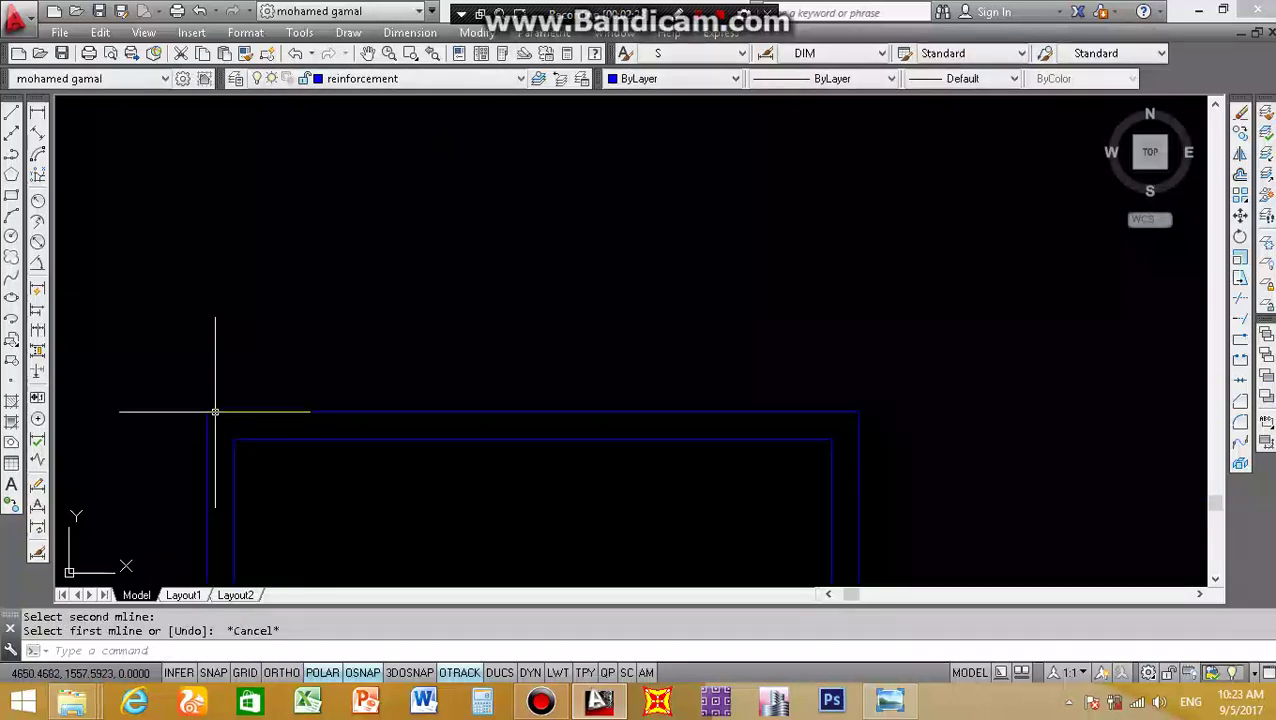
pyautogui.scroll(-2, 308, 367)
pyautogui.scroll(-4, 310, 370)
pyautogui.scroll(6, 342, 399)
pyautogui.scroll(1, 380, 390)
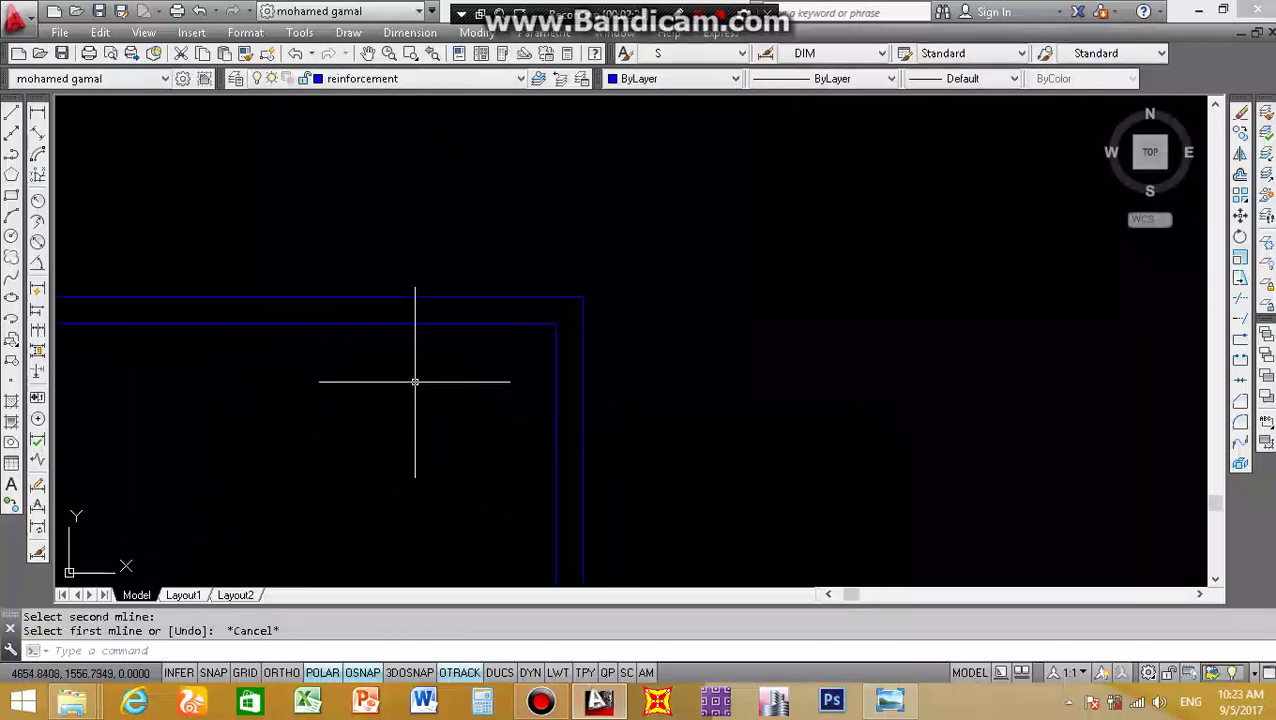
# Draw a 0.3 by 0.6 column rectangle beside the wall outline
pyautogui.write('rec')
pyautogui.press('Return')
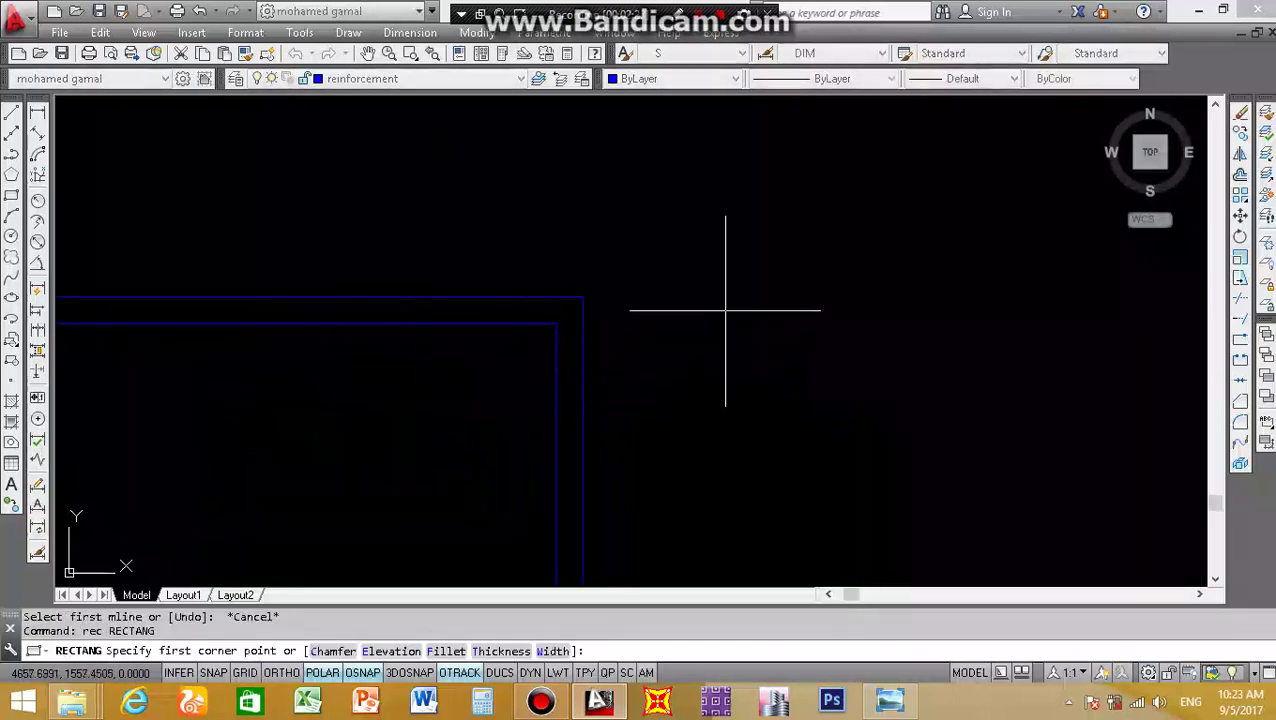
pyautogui.click(726, 311)
pyautogui.write('d')
pyautogui.press('Return')
pyautogui.write('.3')
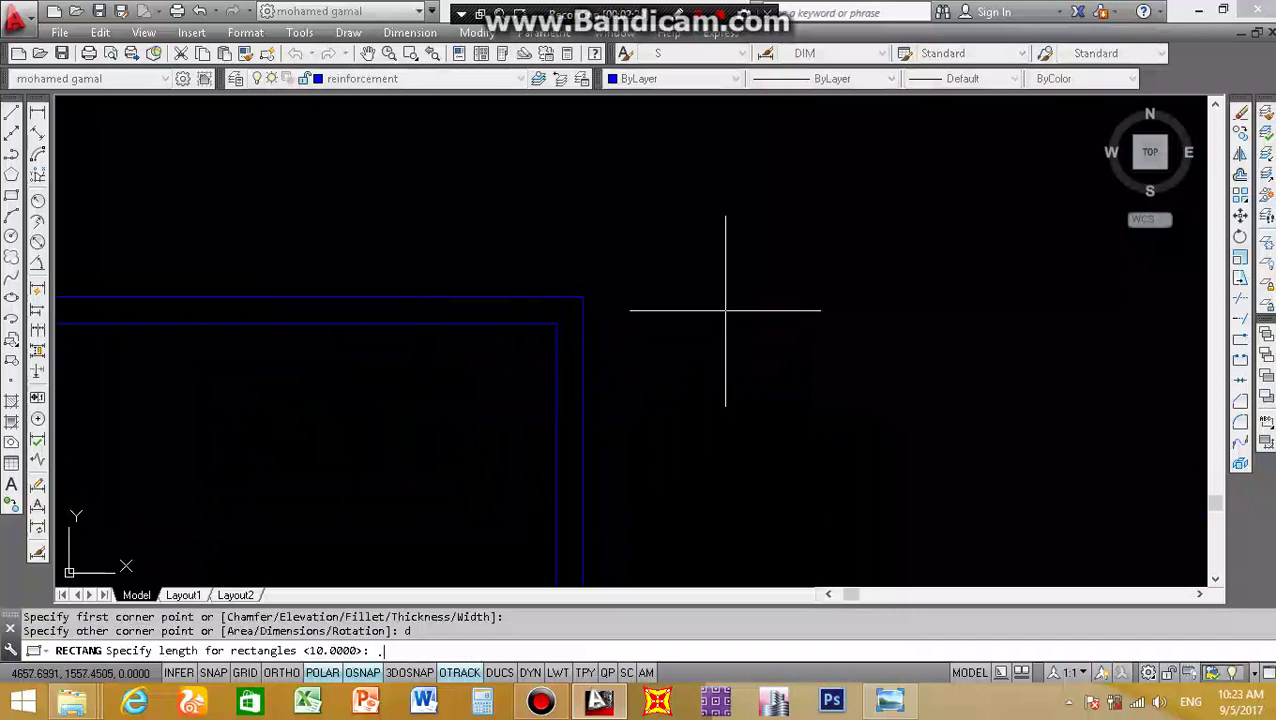
pyautogui.press('Return')
pyautogui.write('.6')
pyautogui.press('Return')
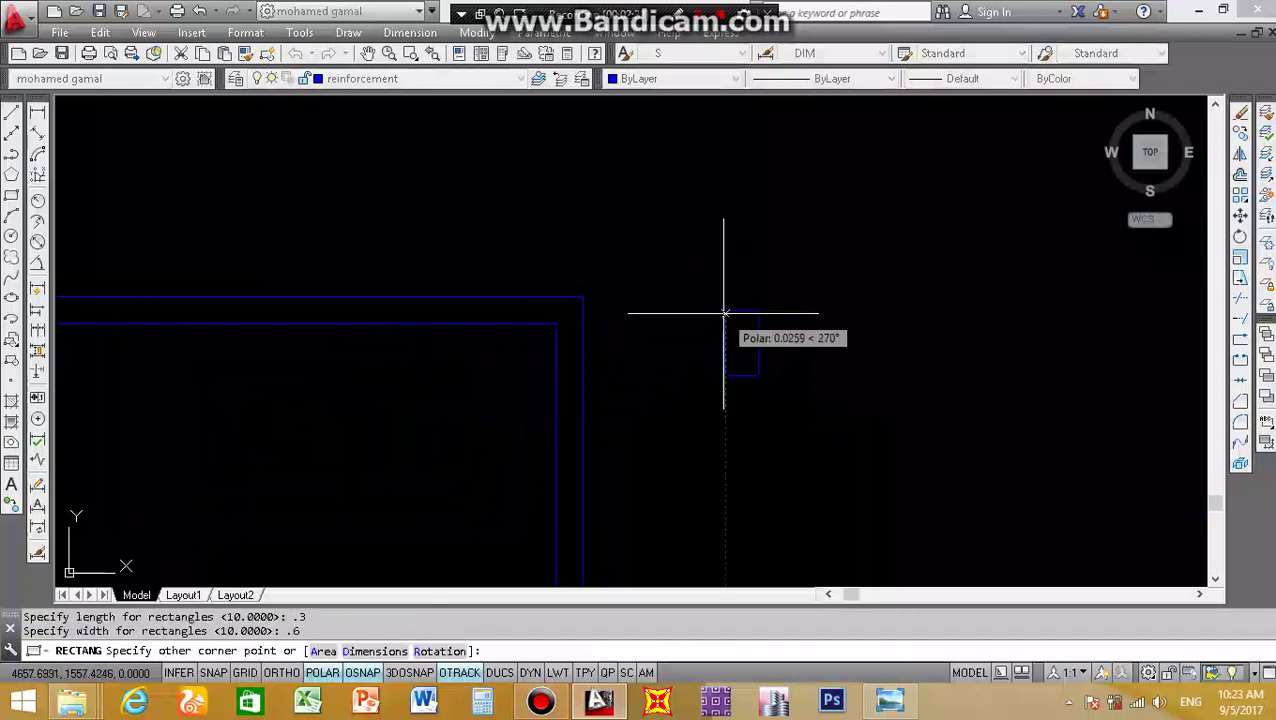
pyautogui.click(735, 313)
# Rotate the column so it lies horizontally
pyautogui.click(777, 293)
pyautogui.click(709, 397)
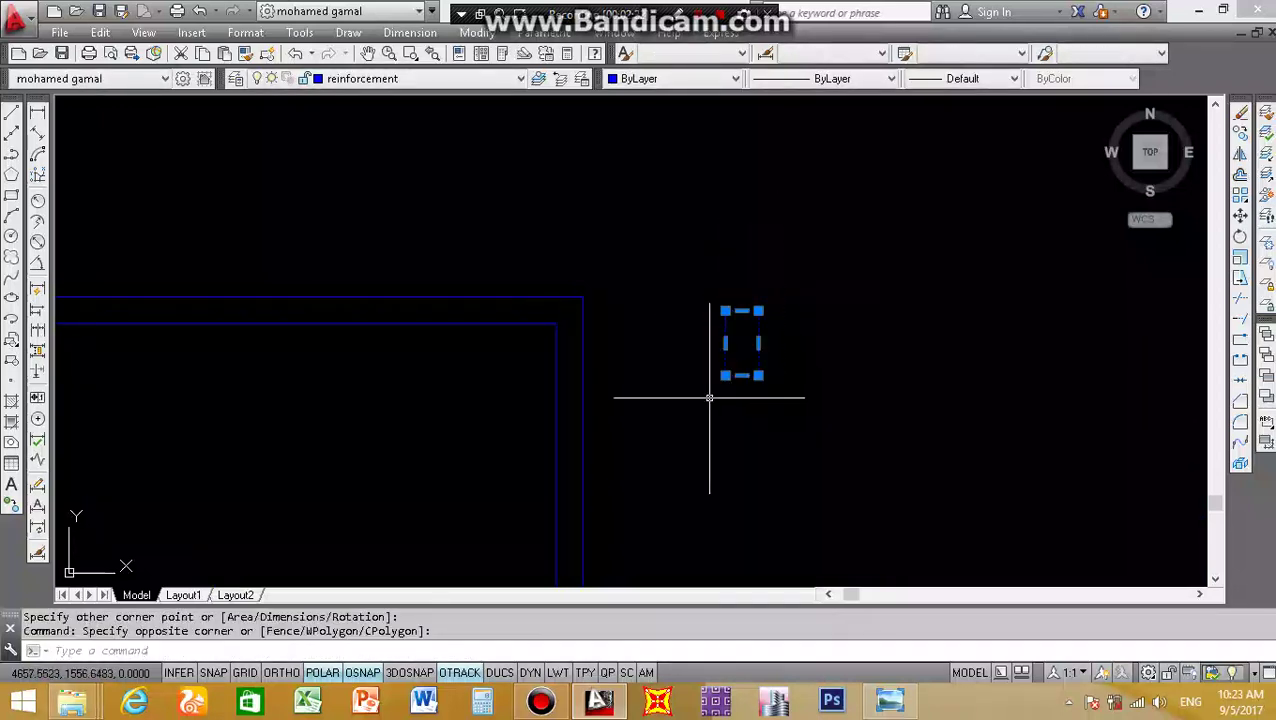
pyautogui.write('ro')
pyautogui.press('Return')
pyautogui.click(700, 372)
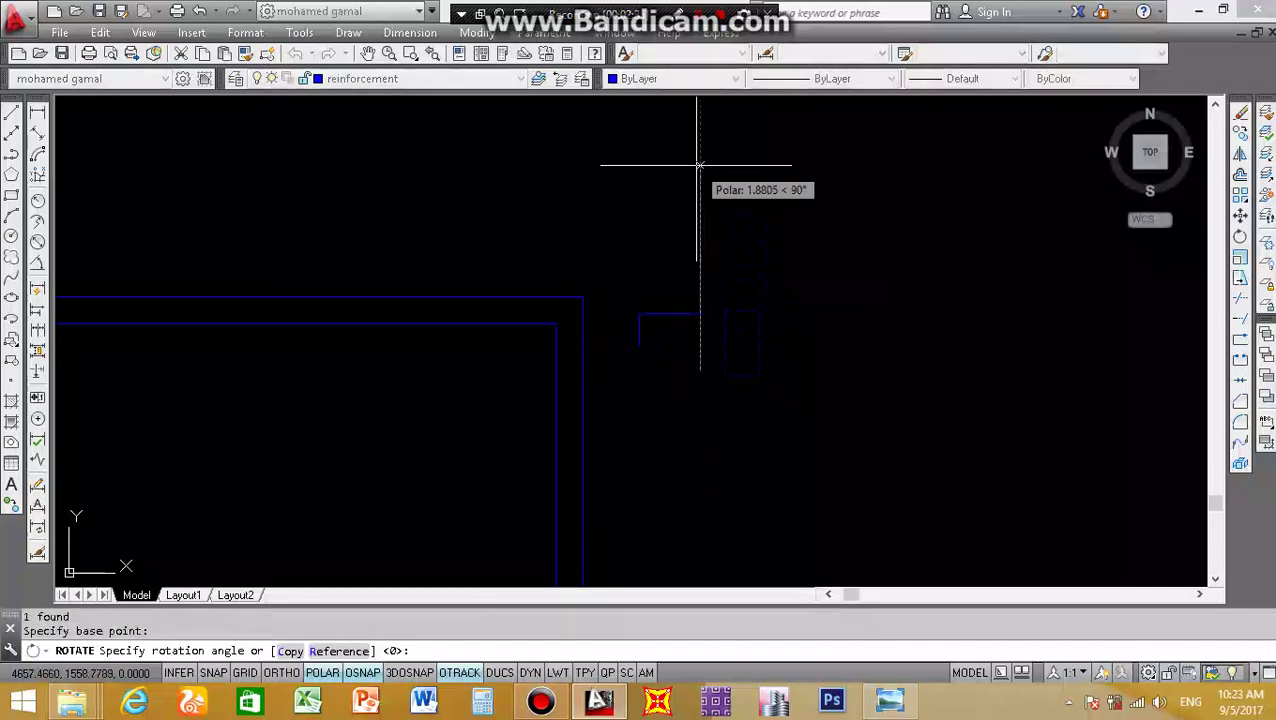
pyautogui.click(704, 157)
pyautogui.click(744, 261)
pyautogui.click(614, 385)
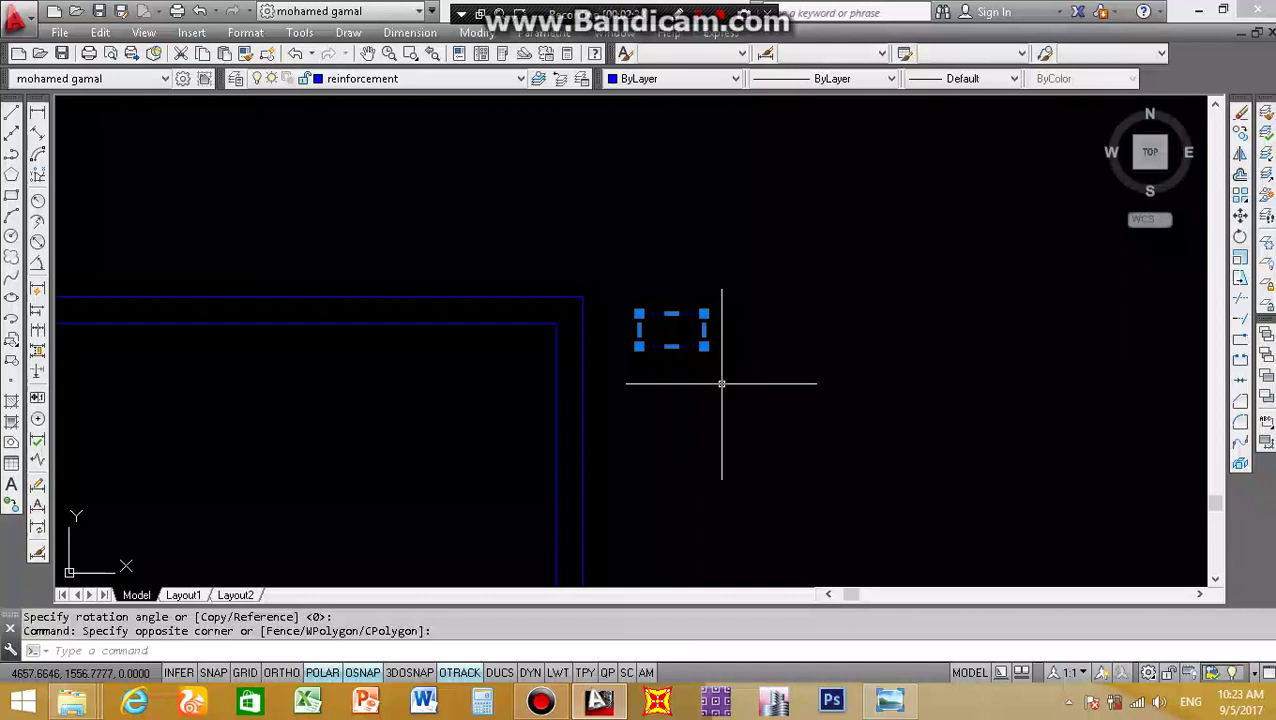
# Move the column by its top-right corner into place on the wall outline
pyautogui.write('m')
pyautogui.press('Return')
pyautogui.click(705, 313)
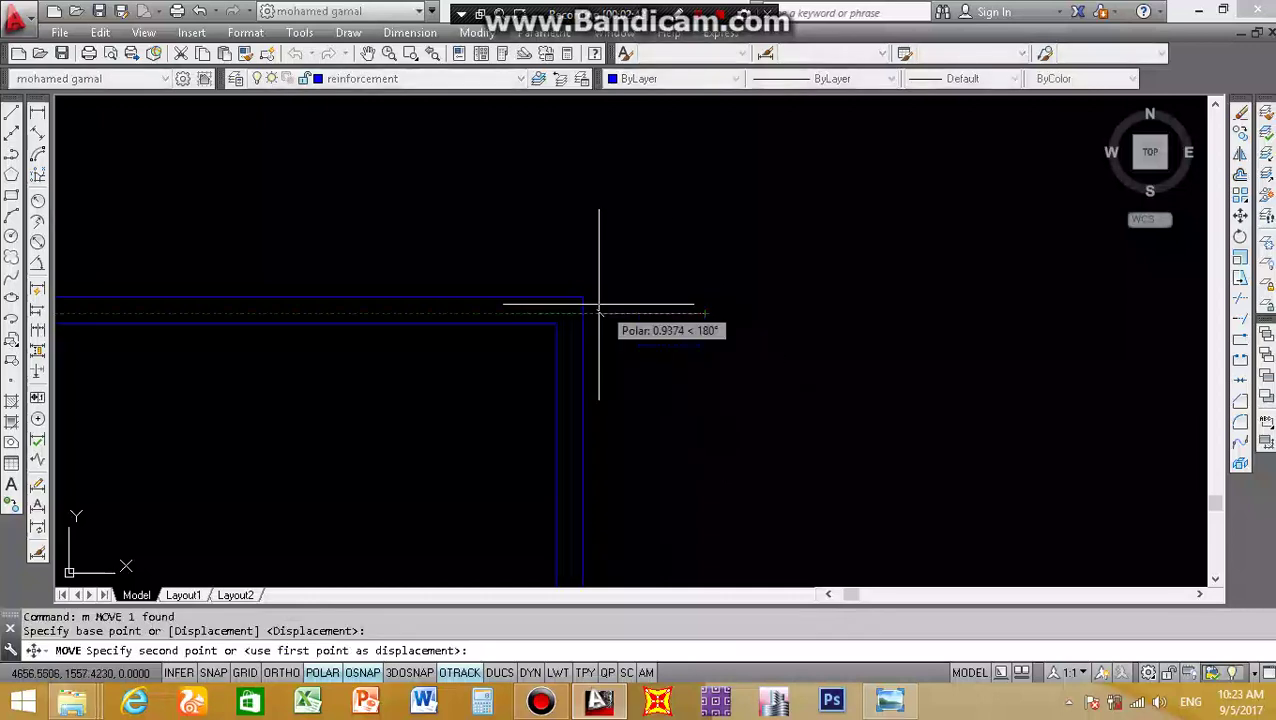
pyautogui.click(590, 313)
pyautogui.scroll(-2, 547, 373)
pyautogui.scroll(-3, 548, 364)
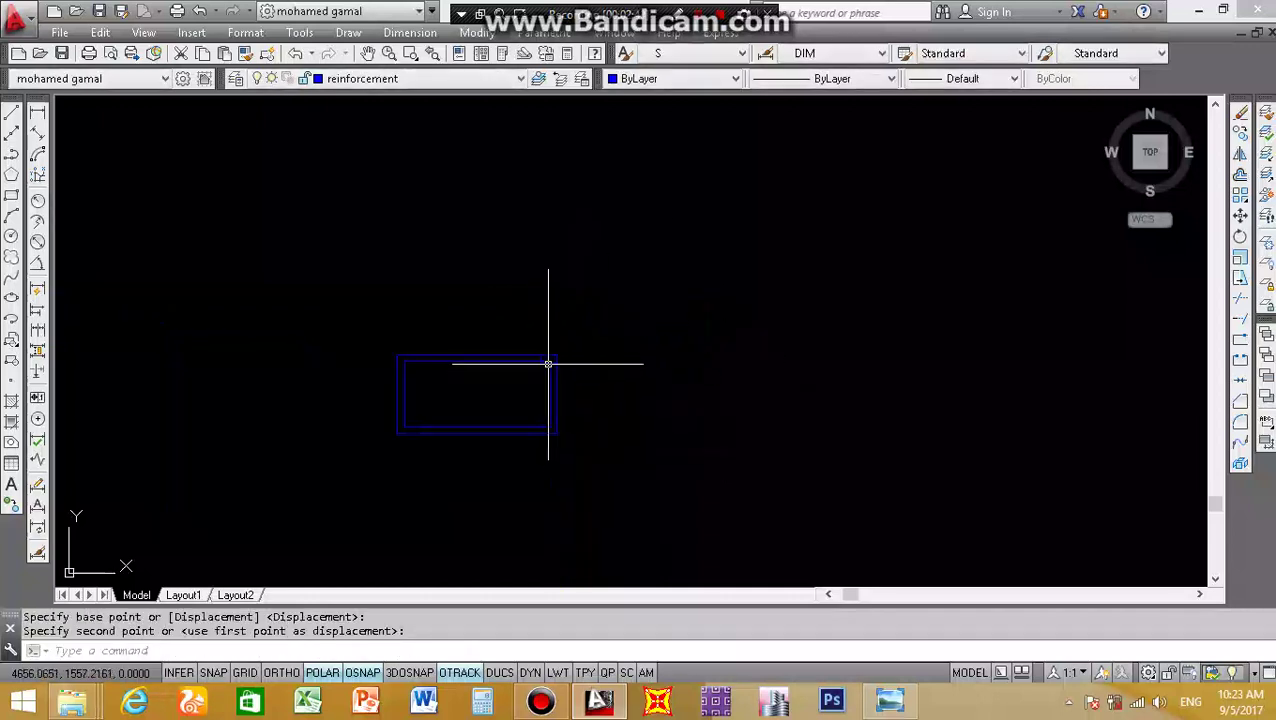
# Erase the wall outline and its columns, then zoom out to show all sheets
pyautogui.click(556, 360)
pyautogui.click(346, 494)
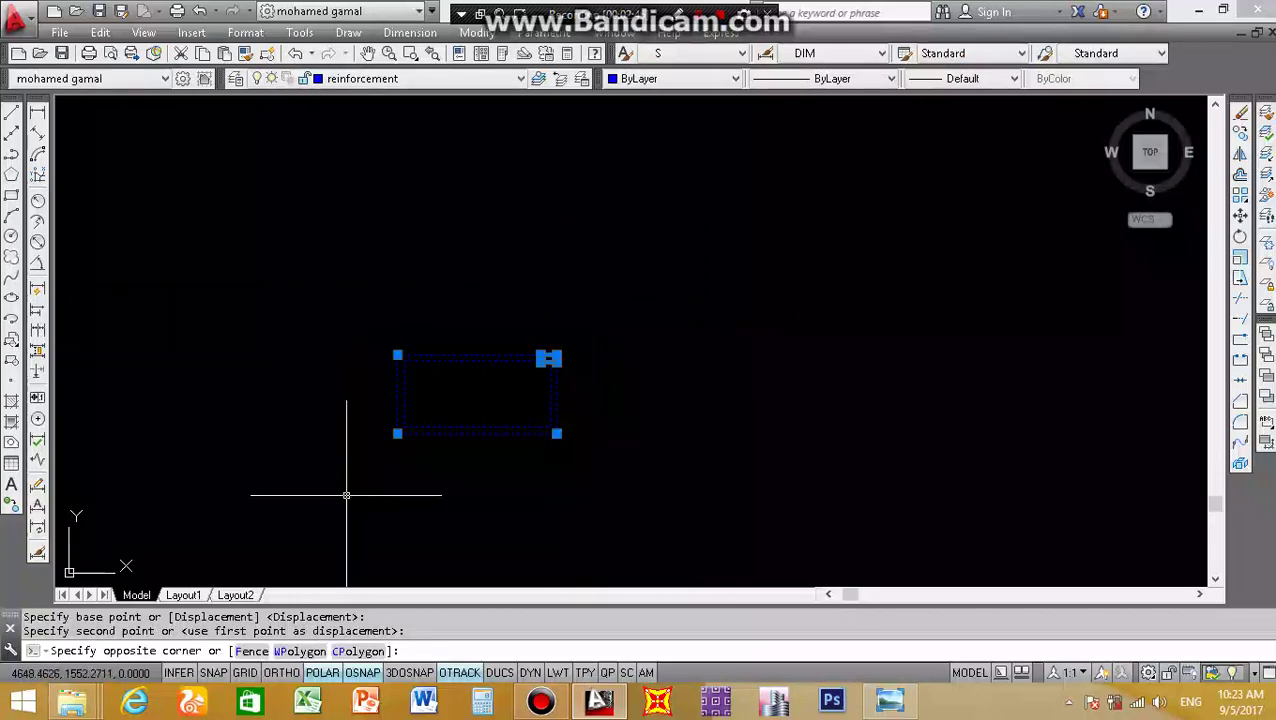
pyautogui.click(344, 496)
pyautogui.press('Delete')
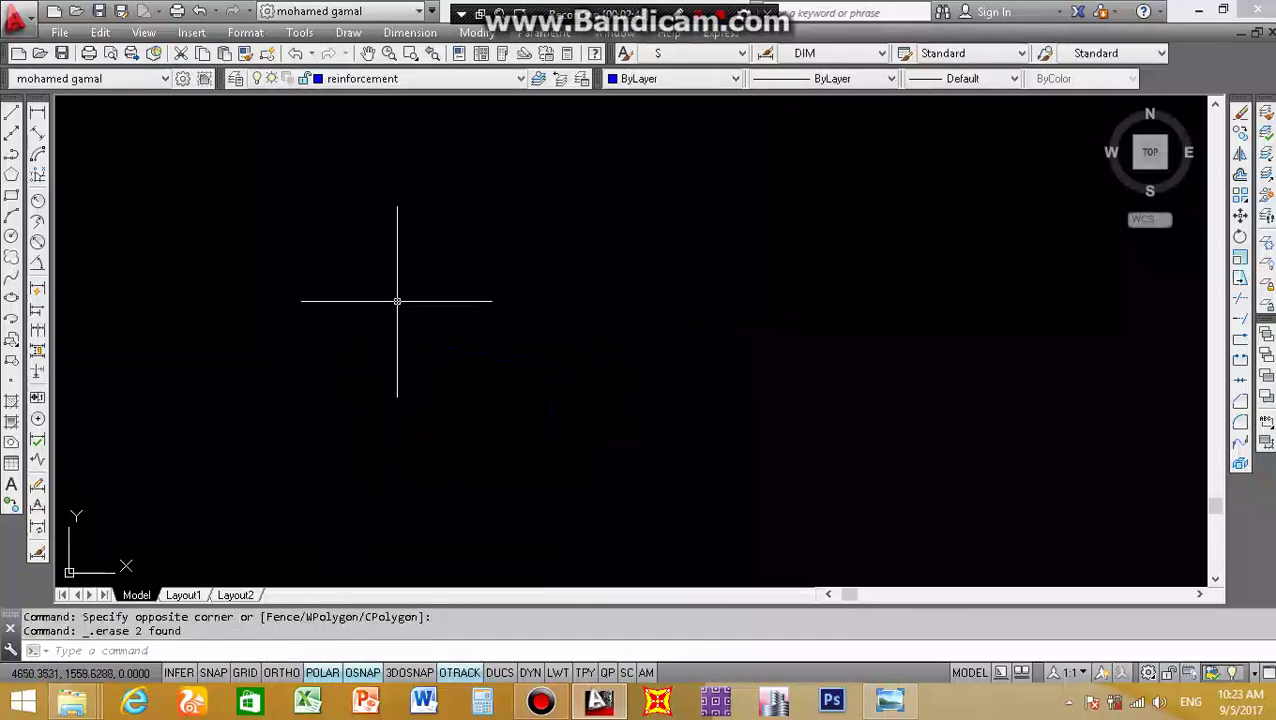
pyautogui.scroll(-3, 598, 330)
pyautogui.scroll(-3, 598, 327)
pyautogui.scroll(-2, 598, 327)
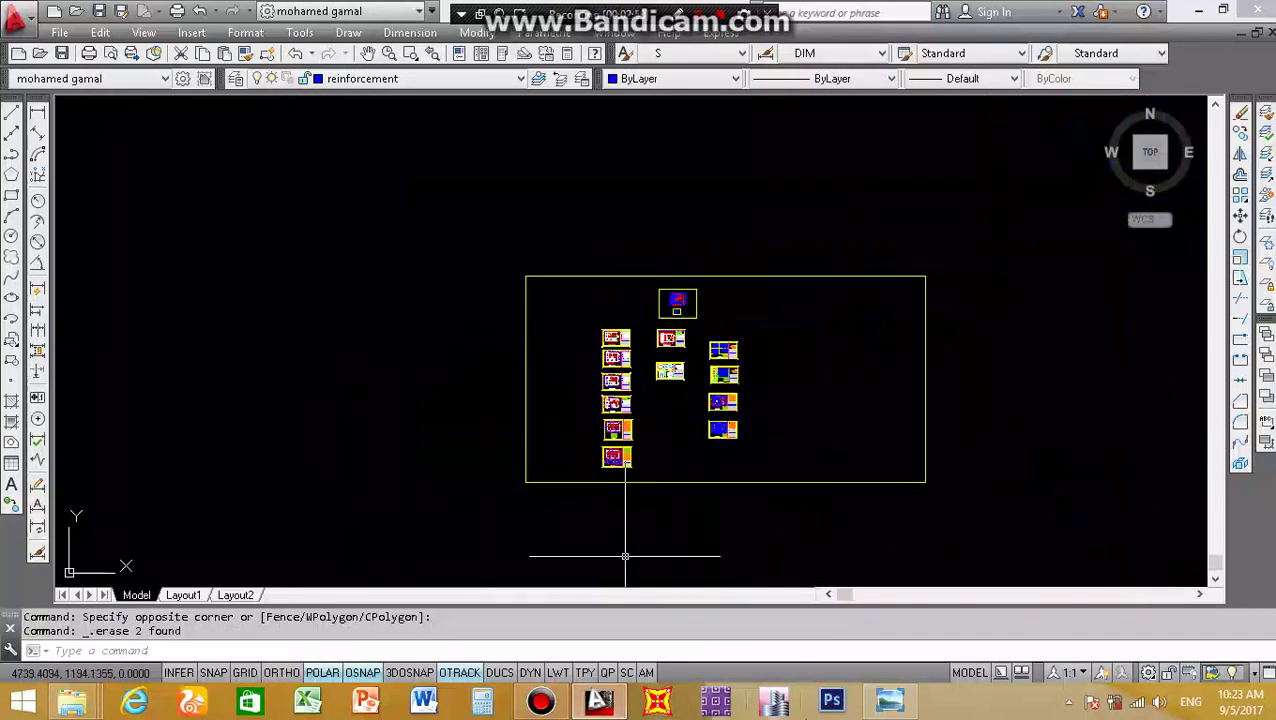
pyautogui.scroll(1, 786, 584)
pyautogui.scroll(-1, 811, 600)
# Page through the reference images to the Architecture & Structural Drawings diagram, then close Photo Viewer
pyautogui.click(890, 705)
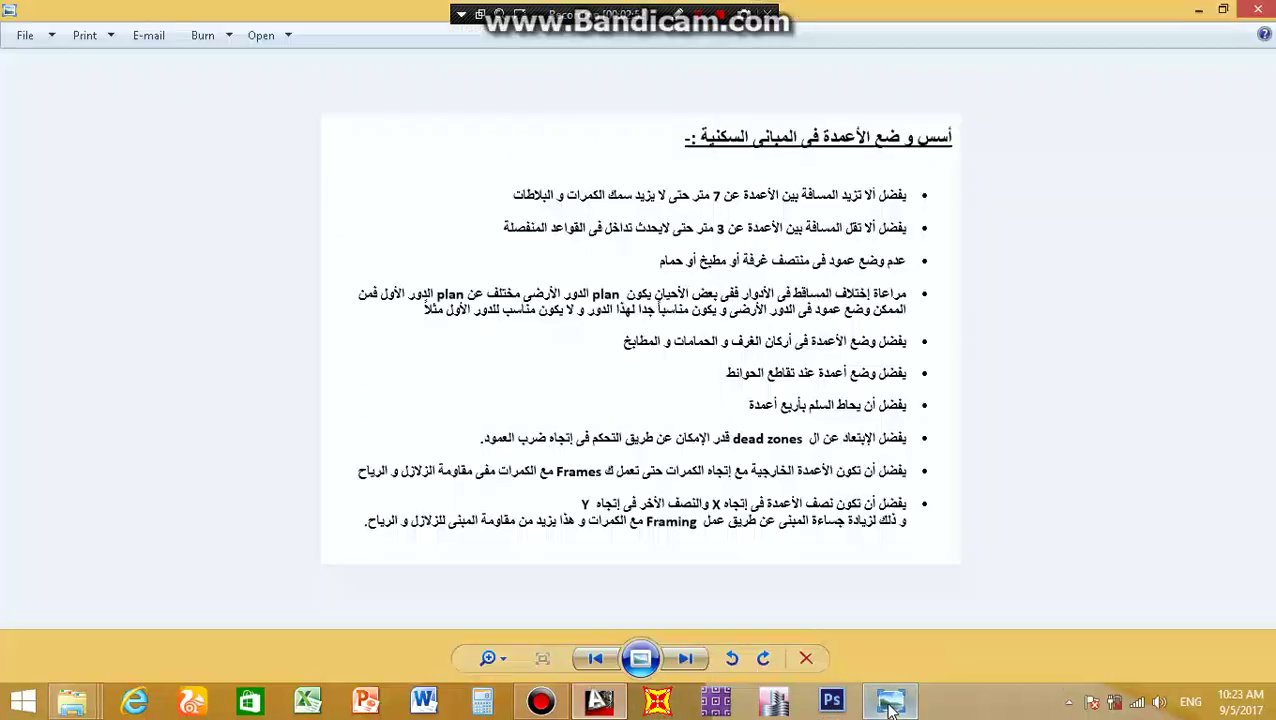
pyautogui.click(687, 657)
pyautogui.click(687, 658)
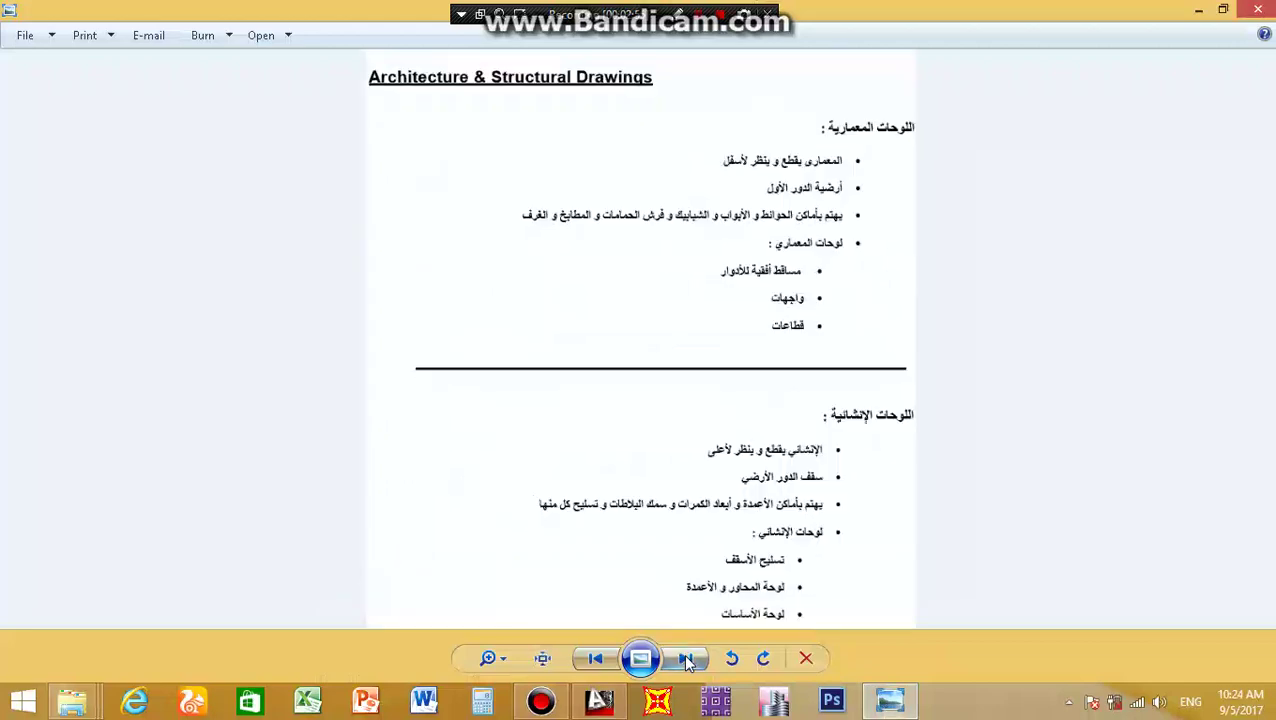
pyautogui.click(687, 658)
pyautogui.click(687, 658)
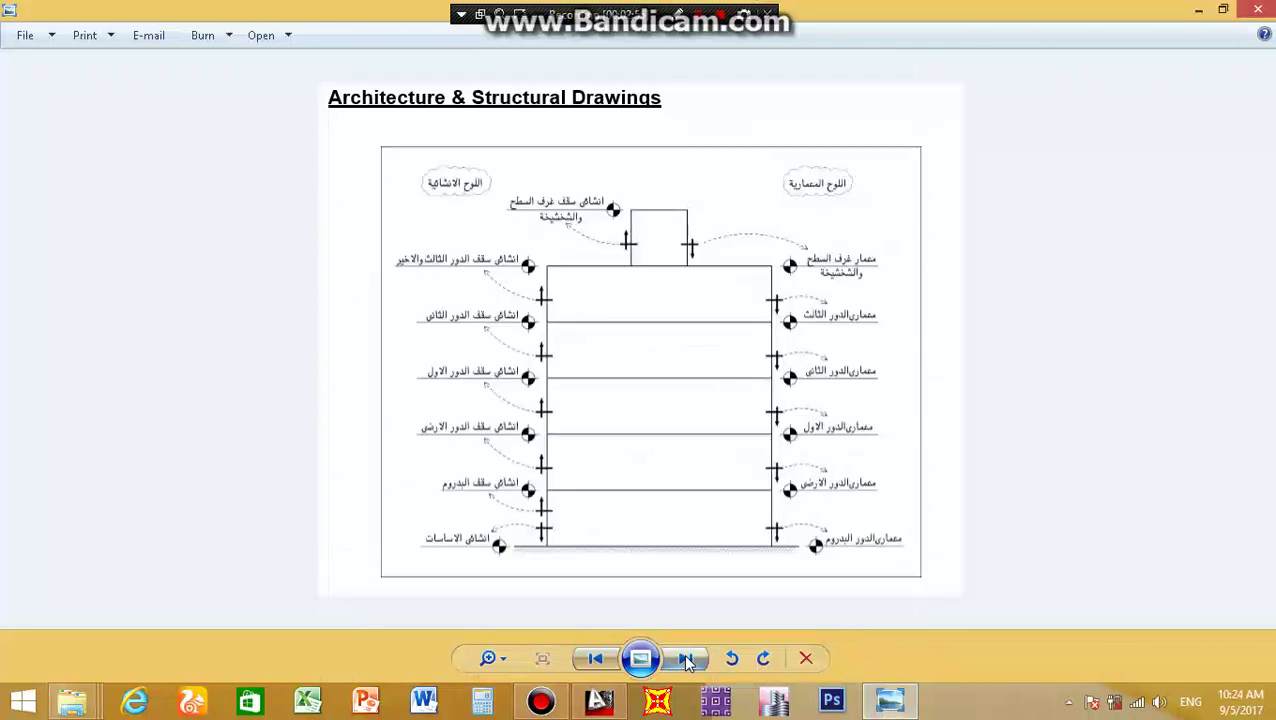
pyautogui.click(1258, 9)
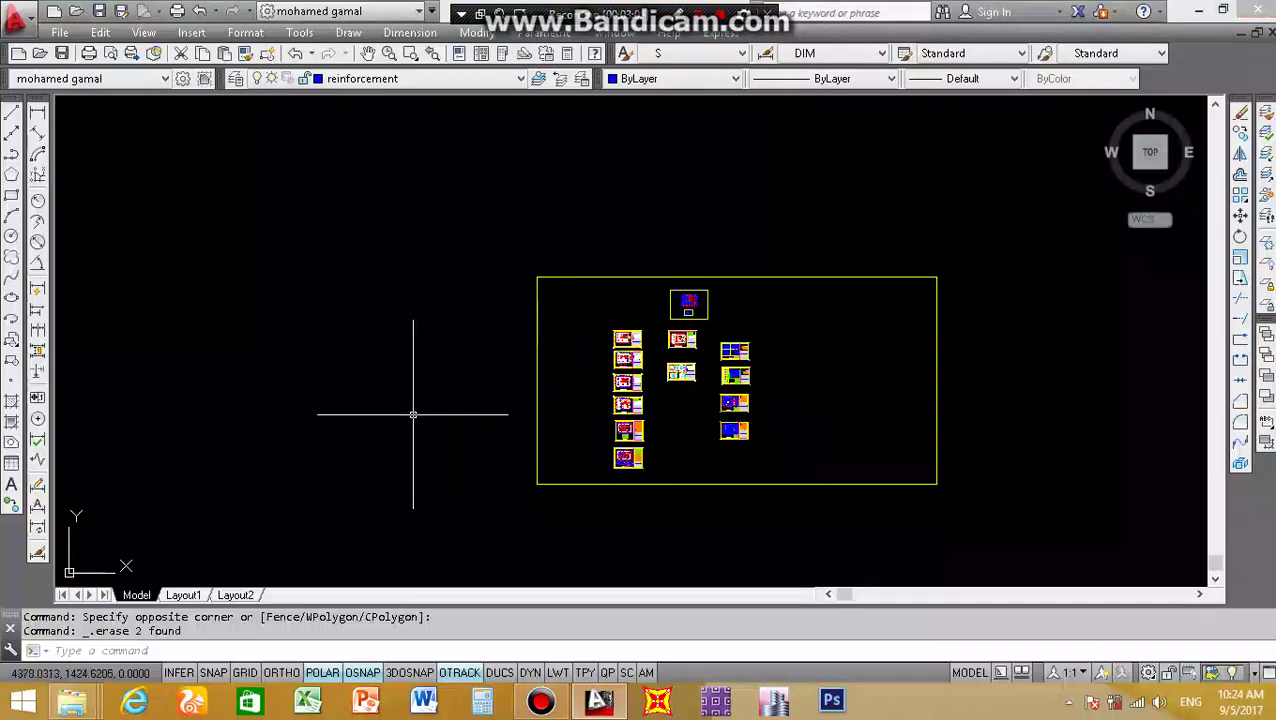
# Zoom in and out across the villa plan sheets to study the duplex floor plan's column positions
pyautogui.scroll(4, 628, 515)
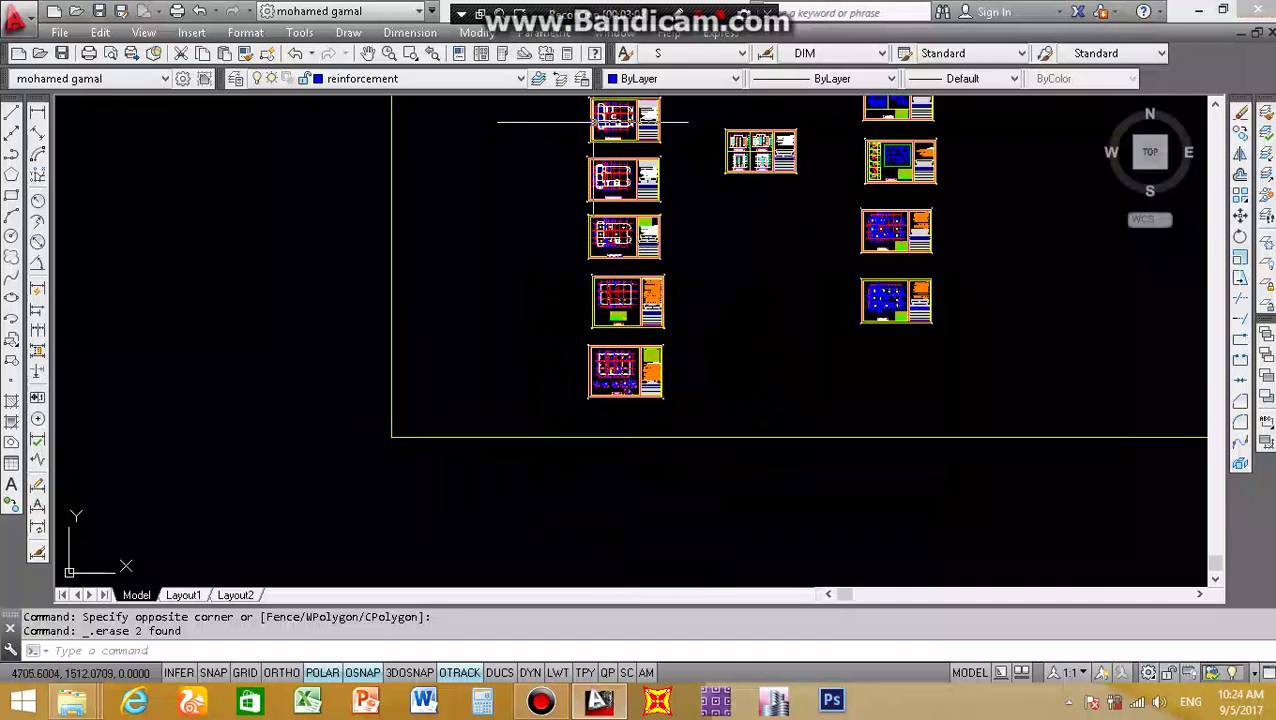
pyautogui.scroll(4, 591, 120)
pyautogui.scroll(-4, 620, 155)
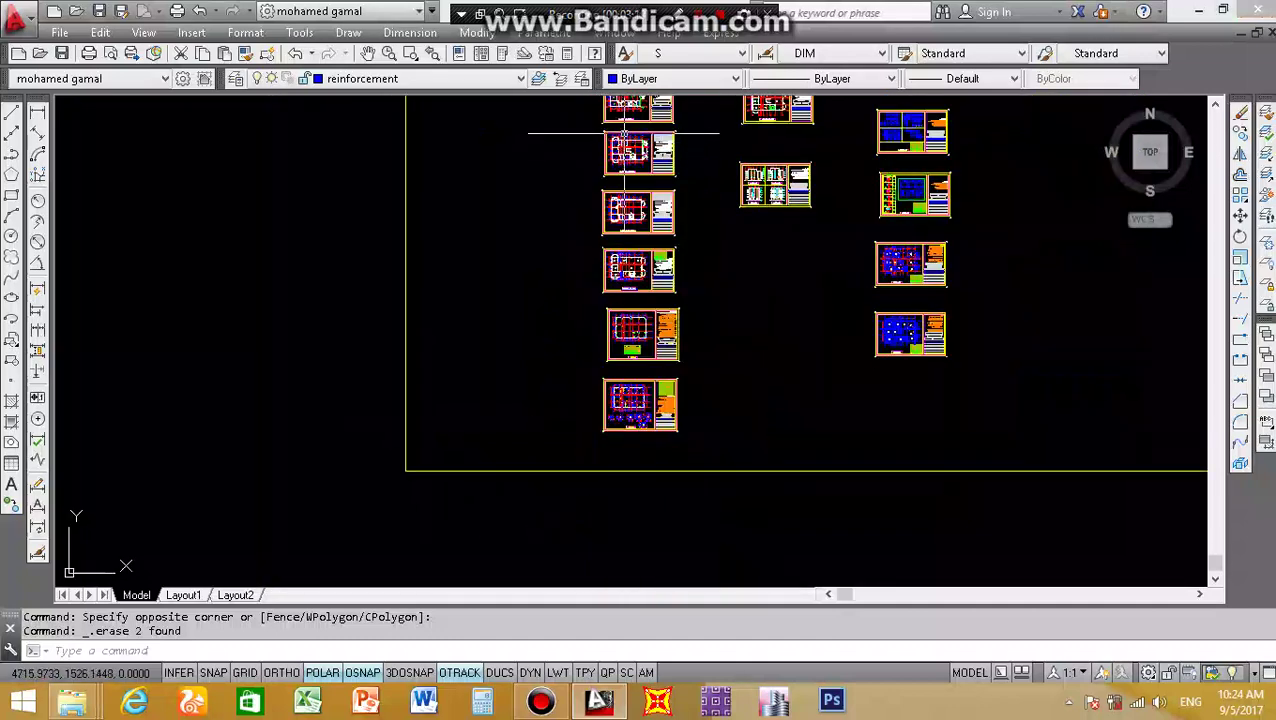
pyautogui.scroll(-3, 620, 128)
pyautogui.scroll(3, 620, 140)
pyautogui.scroll(5, 620, 106)
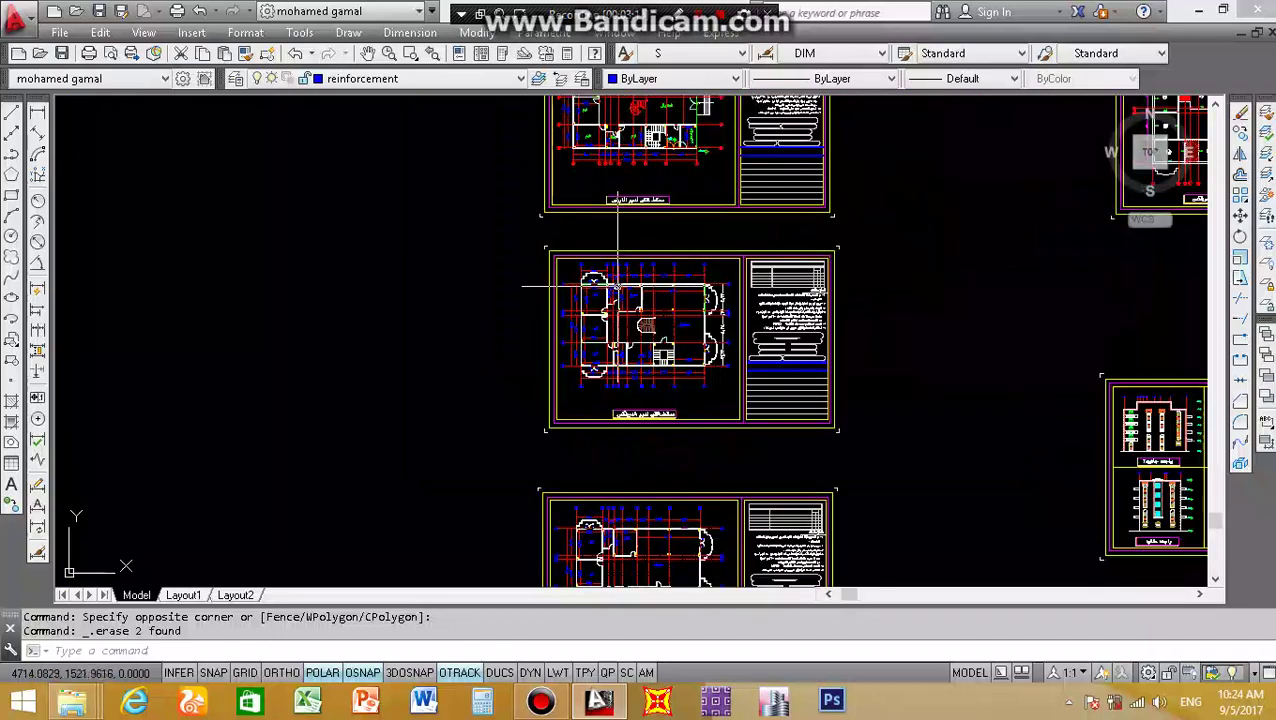
pyautogui.scroll(2, 552, 320)
pyautogui.scroll(3, 624, 381)
pyautogui.scroll(-5, 624, 381)
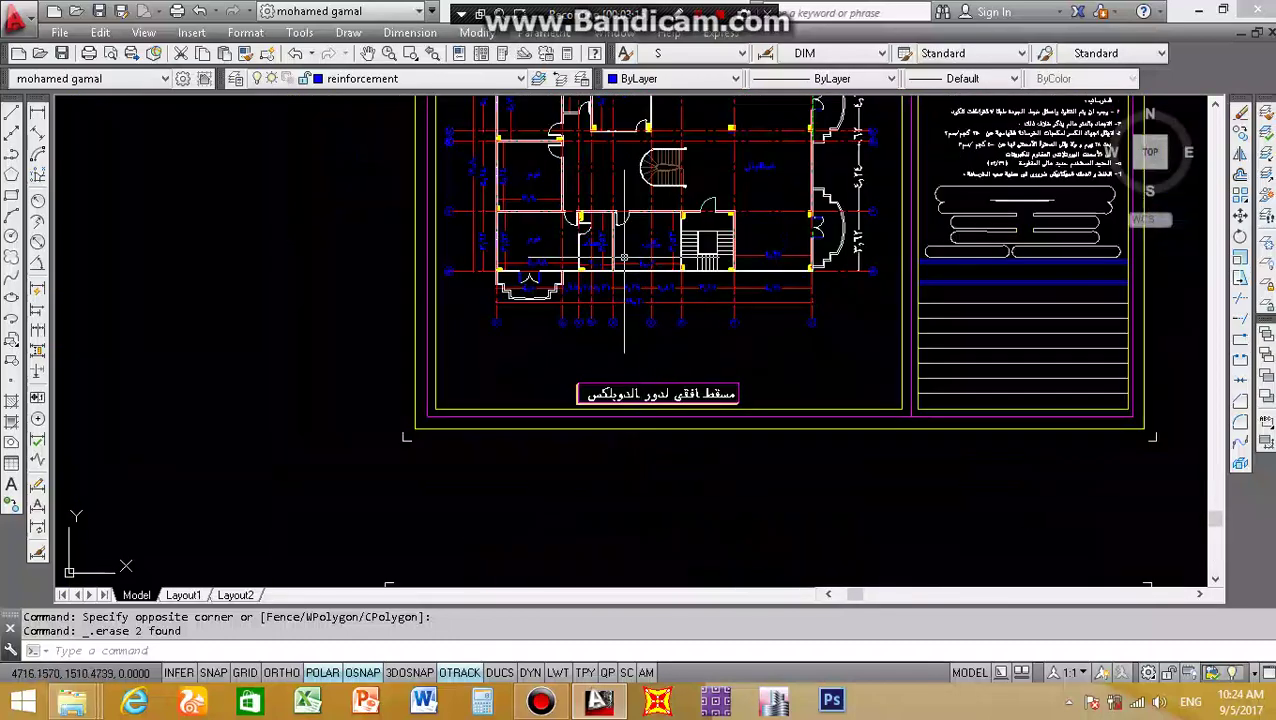
pyautogui.scroll(5, 633, 287)
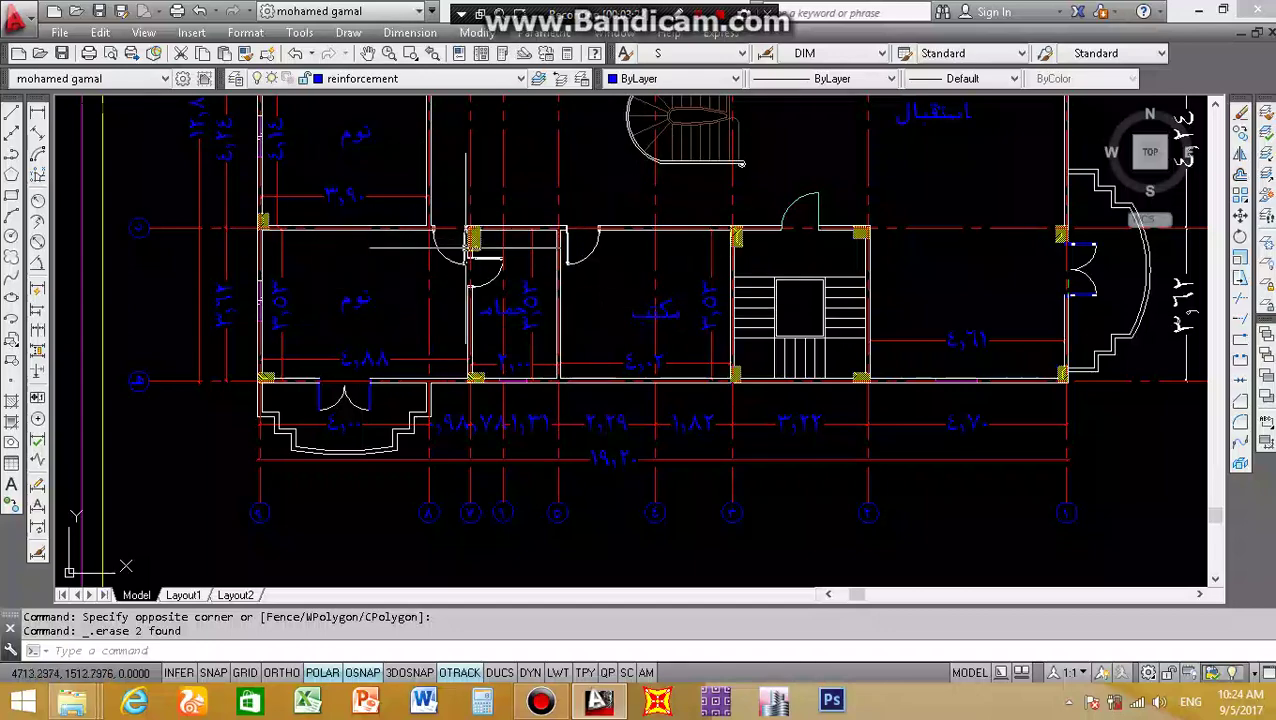
pyautogui.scroll(-5, 430, 230)
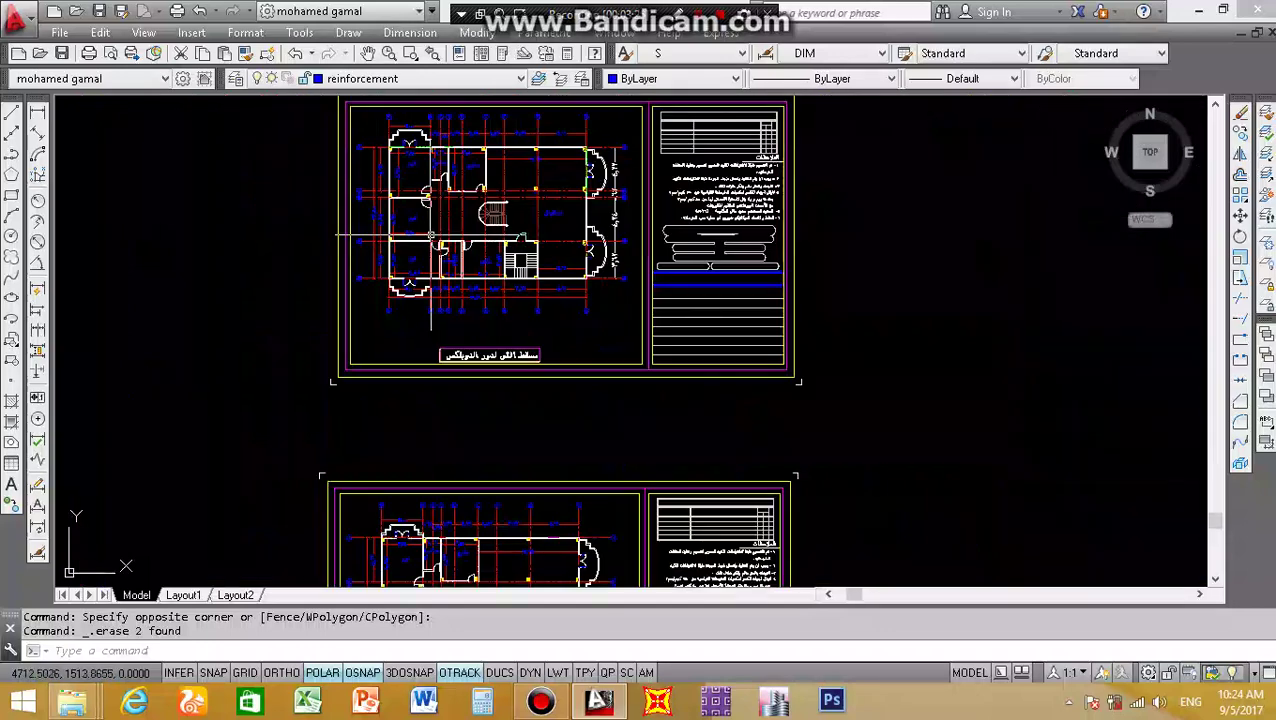
pyautogui.scroll(-3, 440, 225)
pyautogui.scroll(-2, 455, 215)
pyautogui.scroll(3, 459, 212)
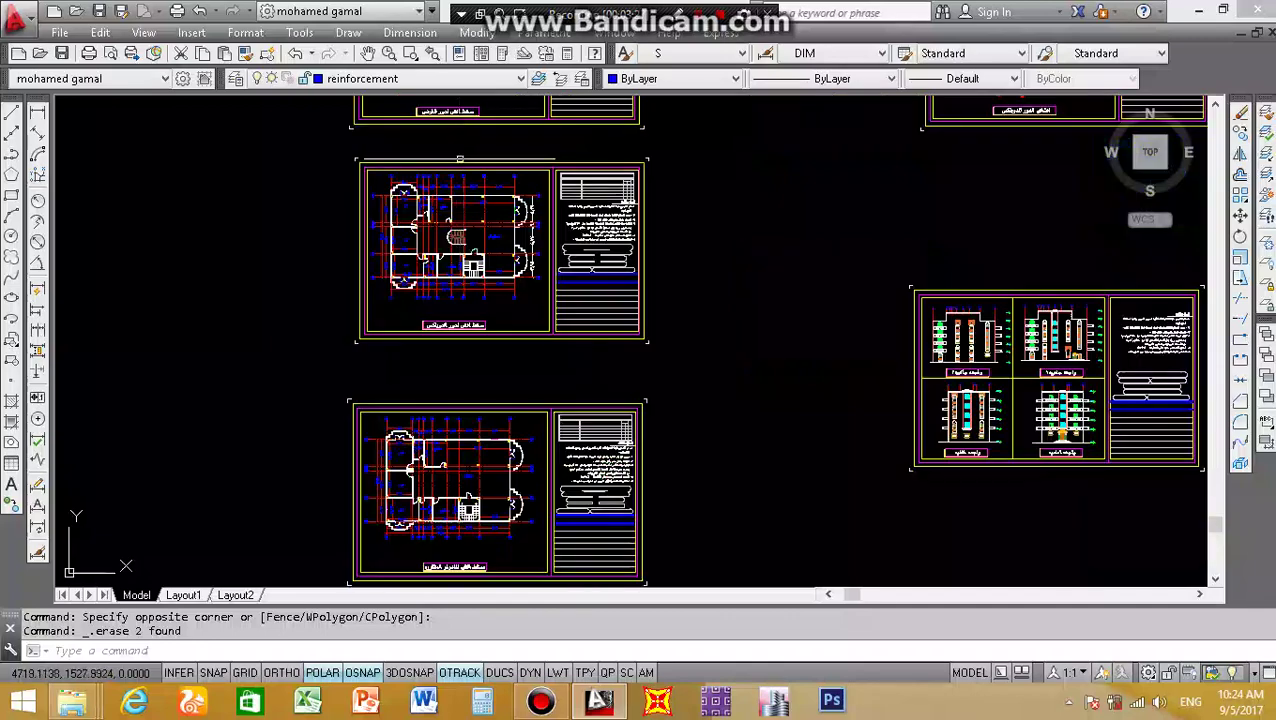
pyautogui.scroll(2, 465, 140)
pyautogui.scroll(4, 465, 136)
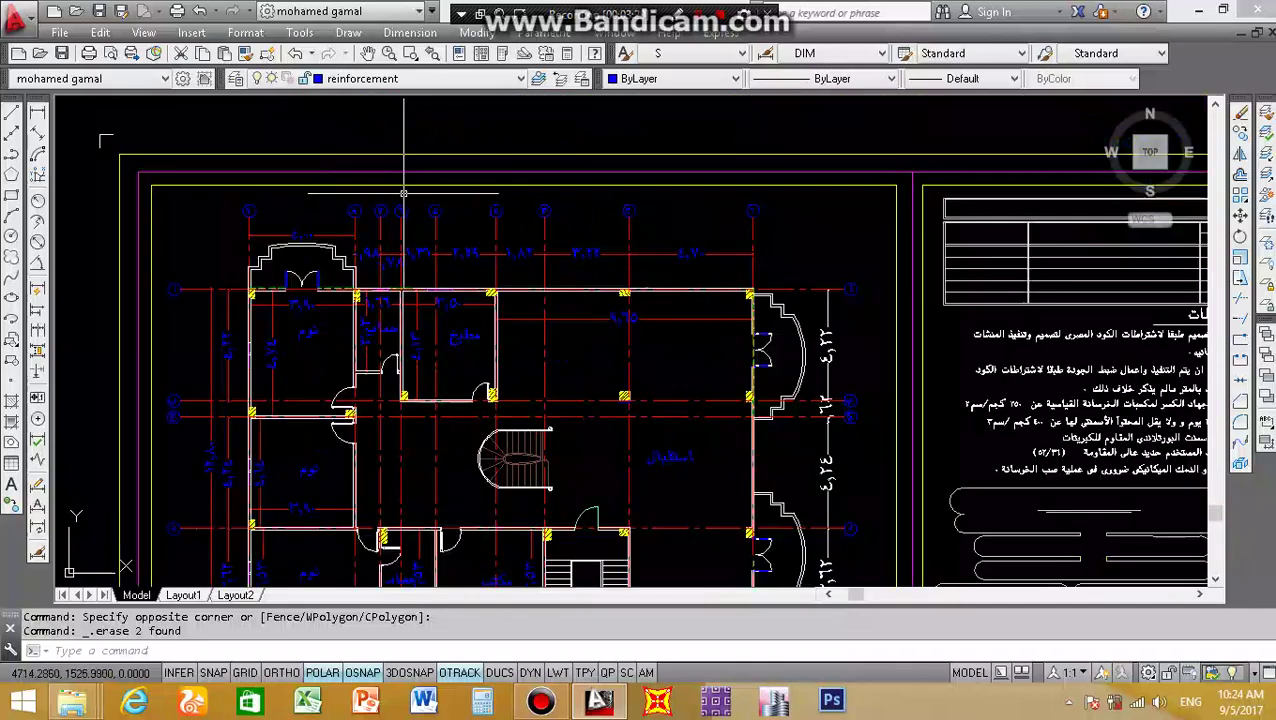
pyautogui.scroll(-3, 683, 283)
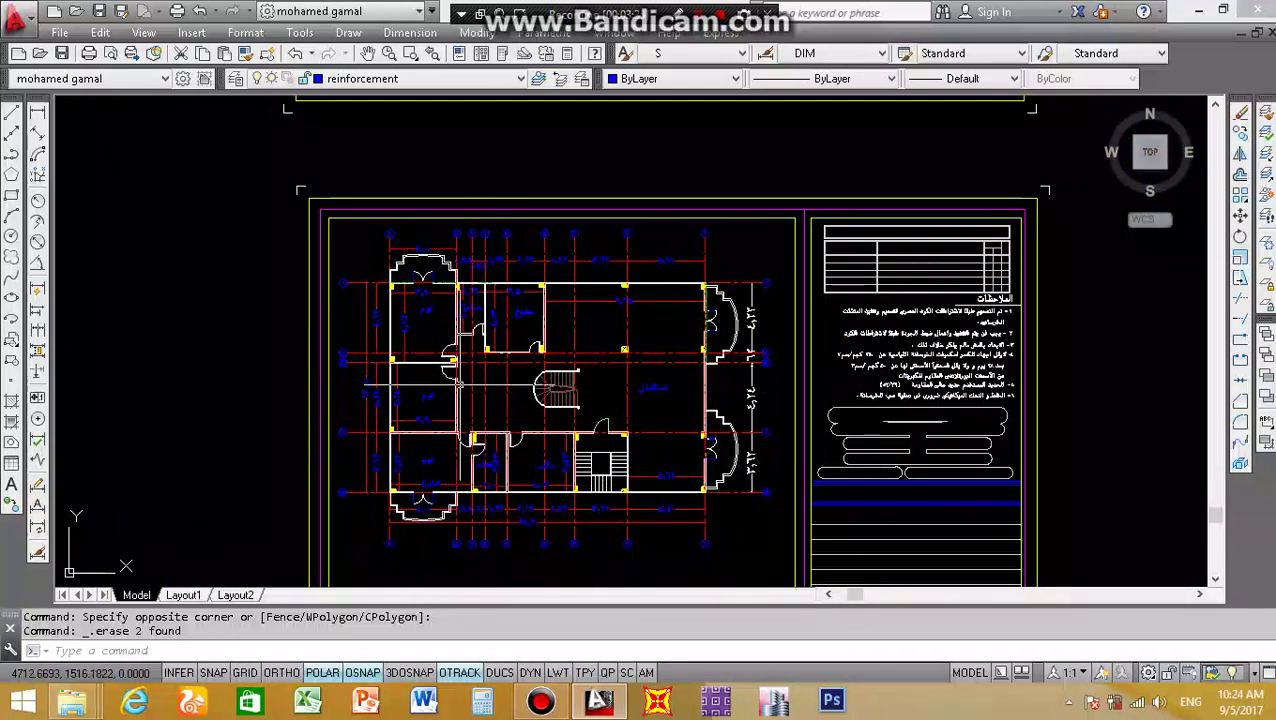
pyautogui.scroll(-4, 484, 352)
pyautogui.scroll(2, 484, 352)
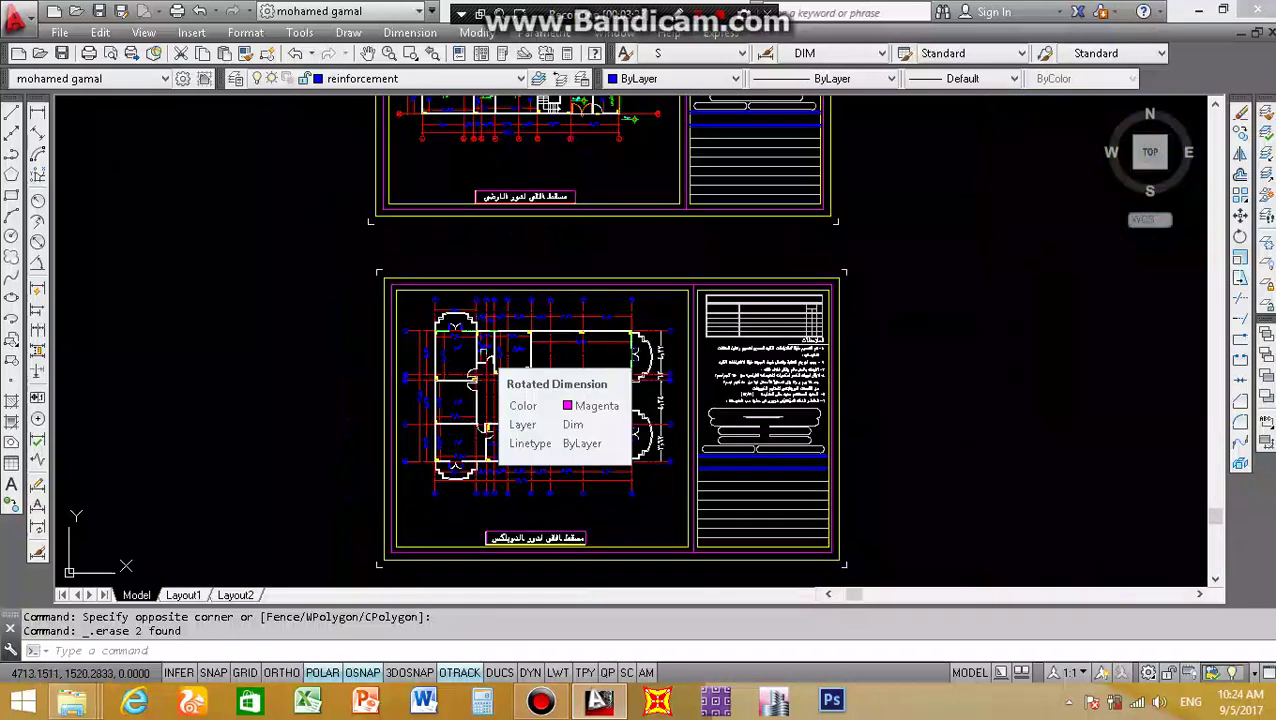
pyautogui.scroll(-2, 500, 300)
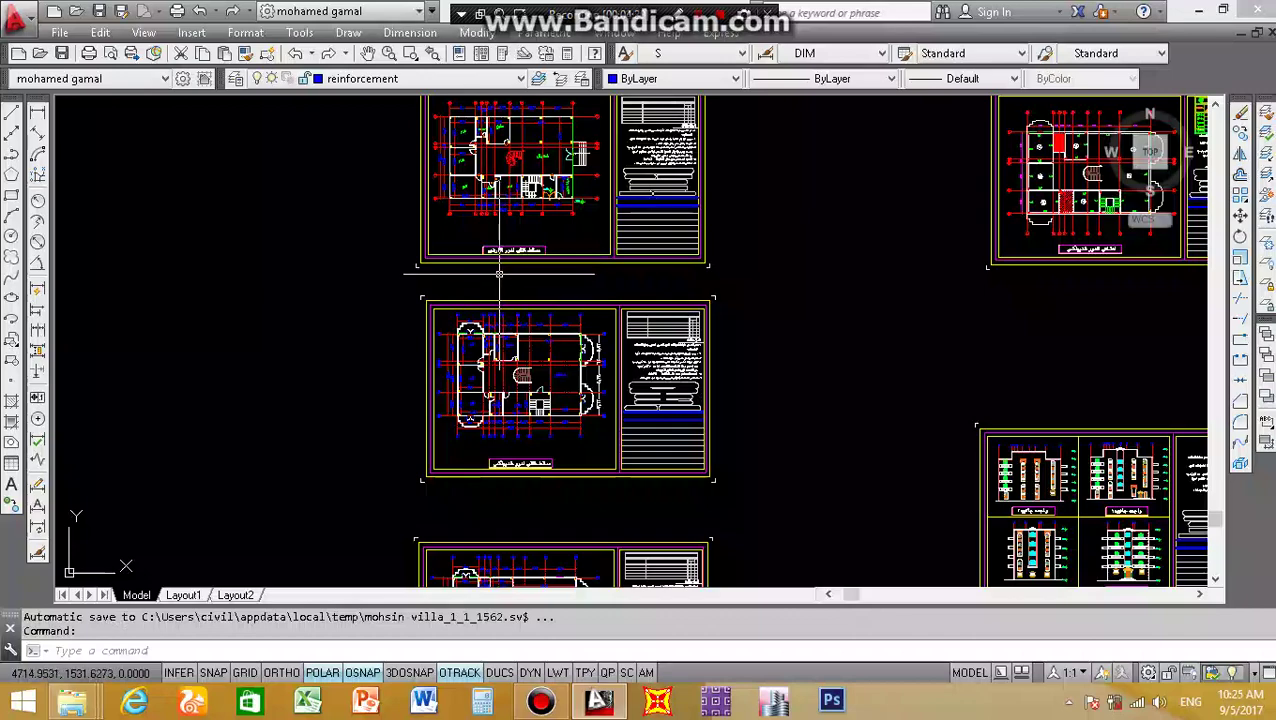
# Zoom into the kitchen and stair area to inspect its columns
pyautogui.scroll(5, 540, 300)
pyautogui.scroll(4, 405, 470)
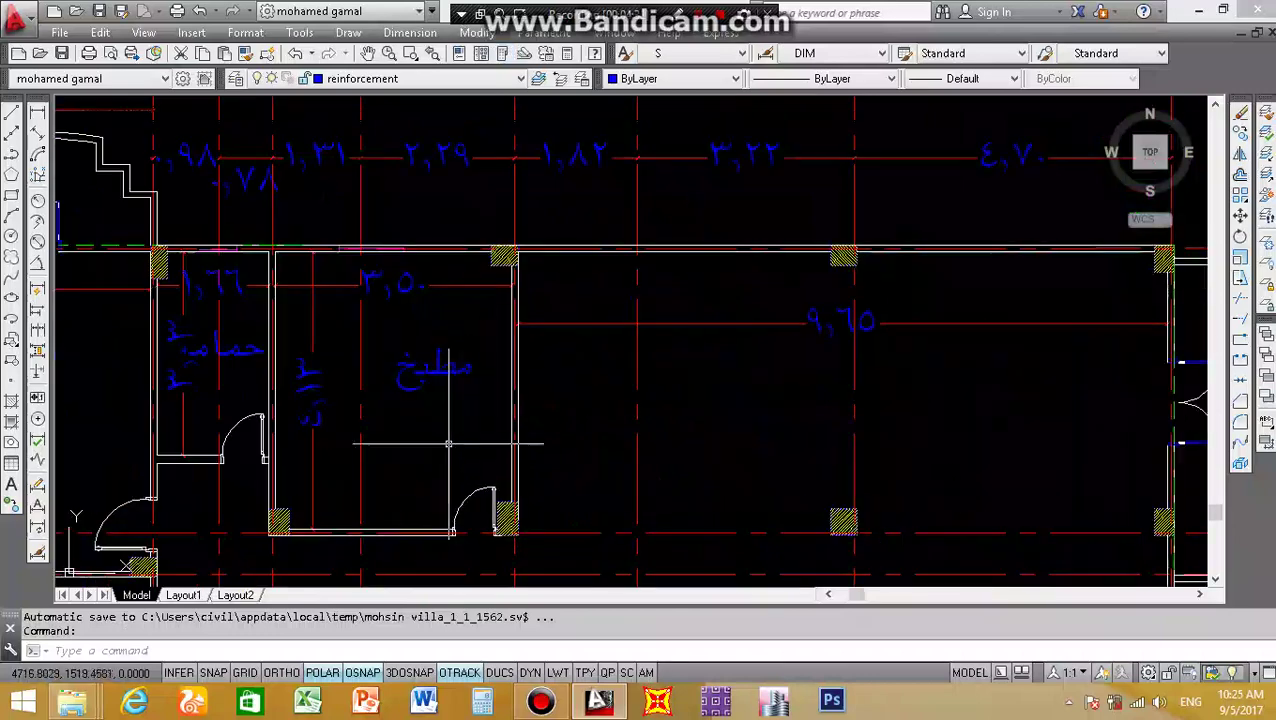
pyautogui.scroll(-2, 520, 257)
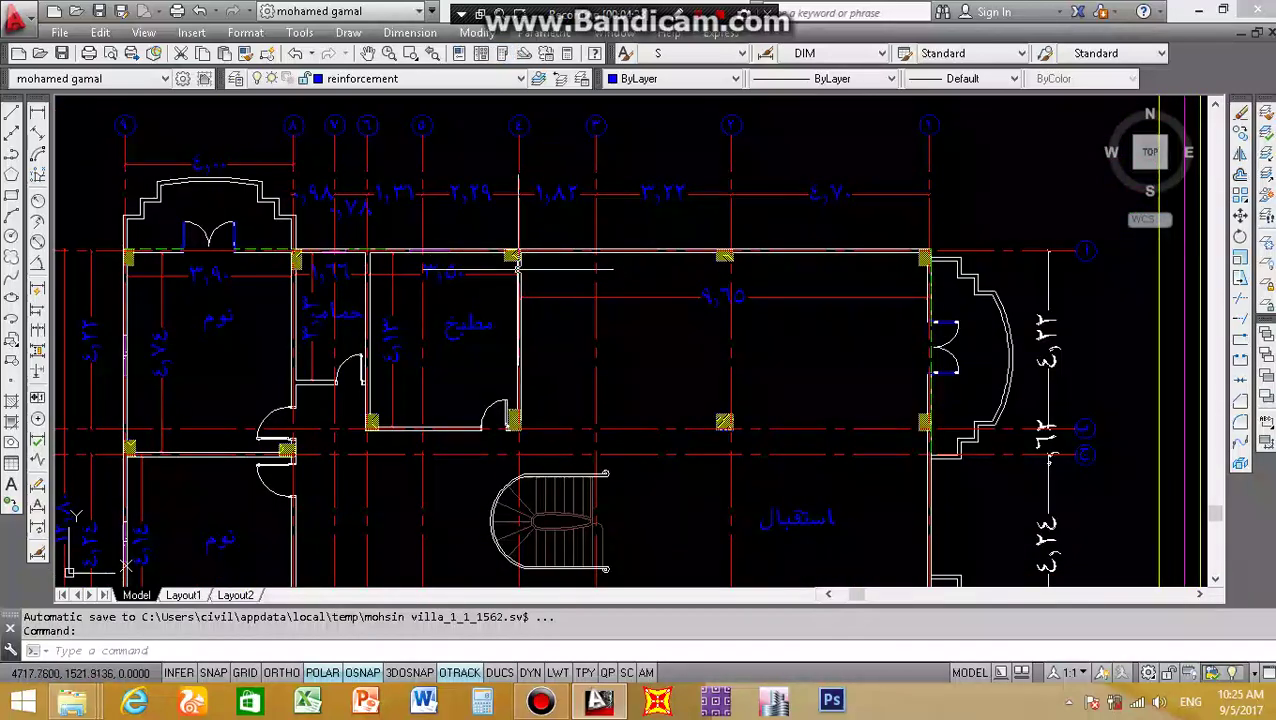
pyautogui.scroll(-2, 530, 421)
pyautogui.scroll(-3, 533, 418)
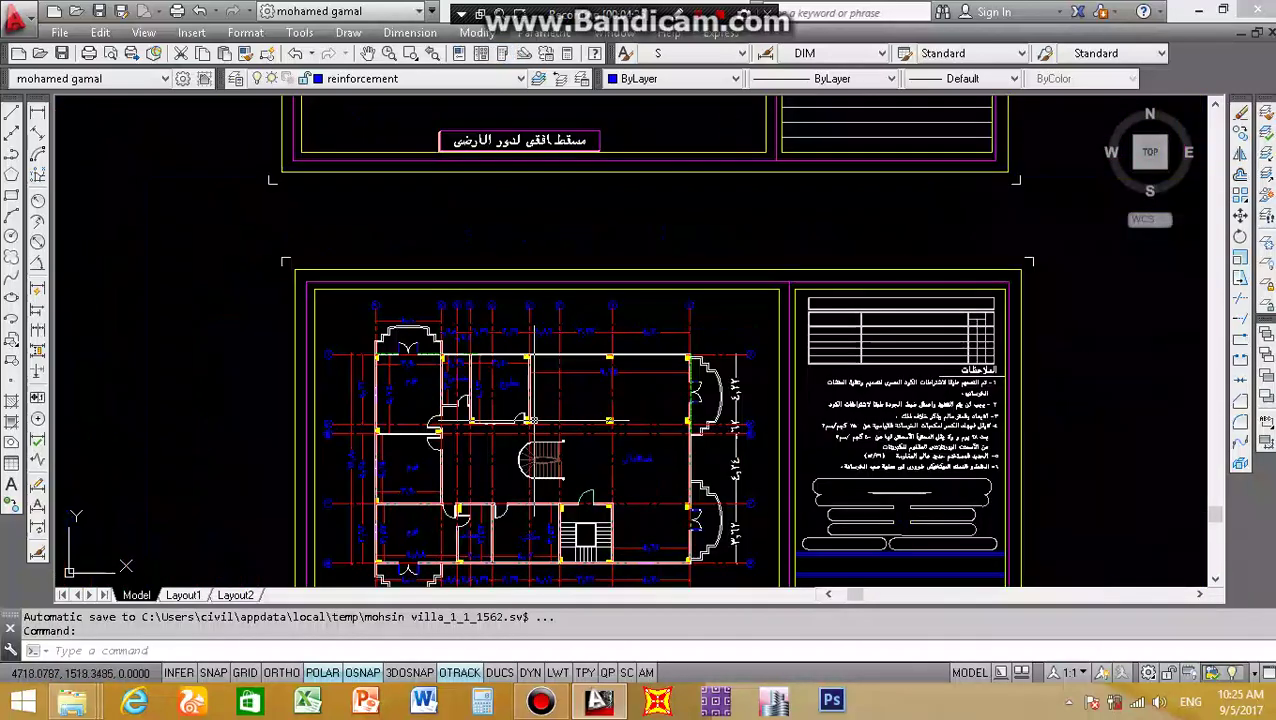
pyautogui.scroll(5, 530, 412)
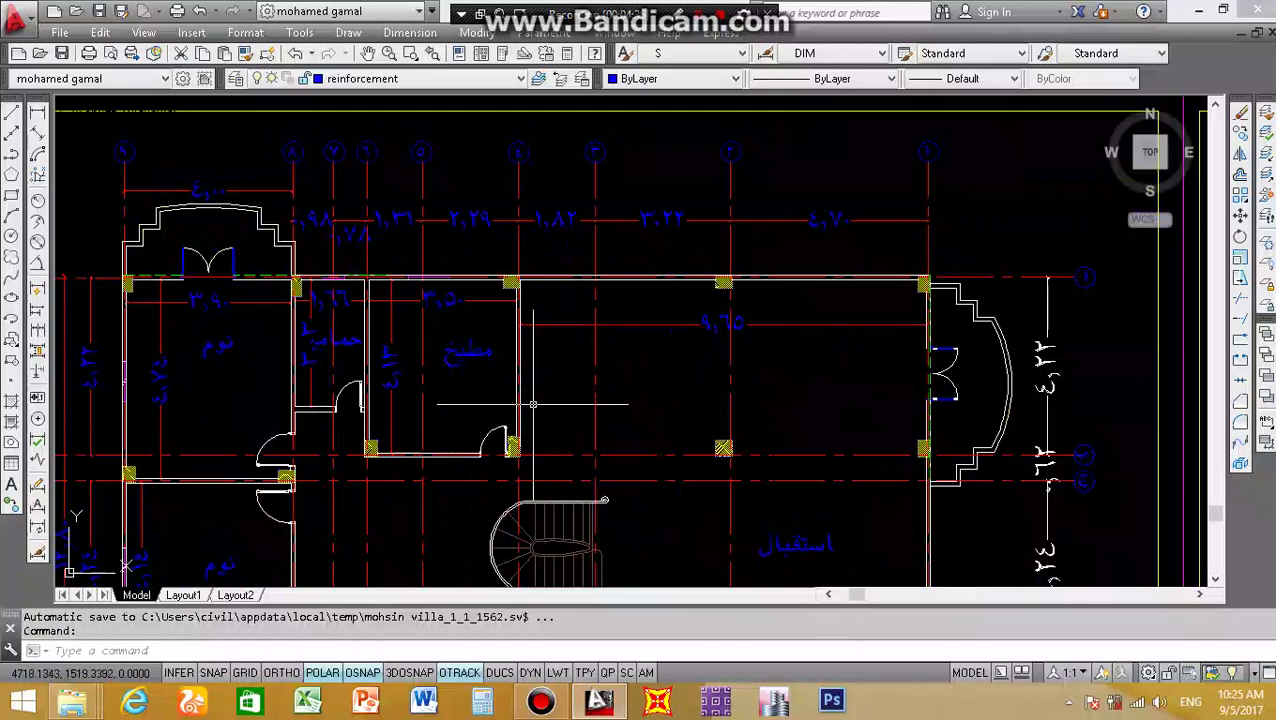
pyautogui.scroll(-3, 533, 404)
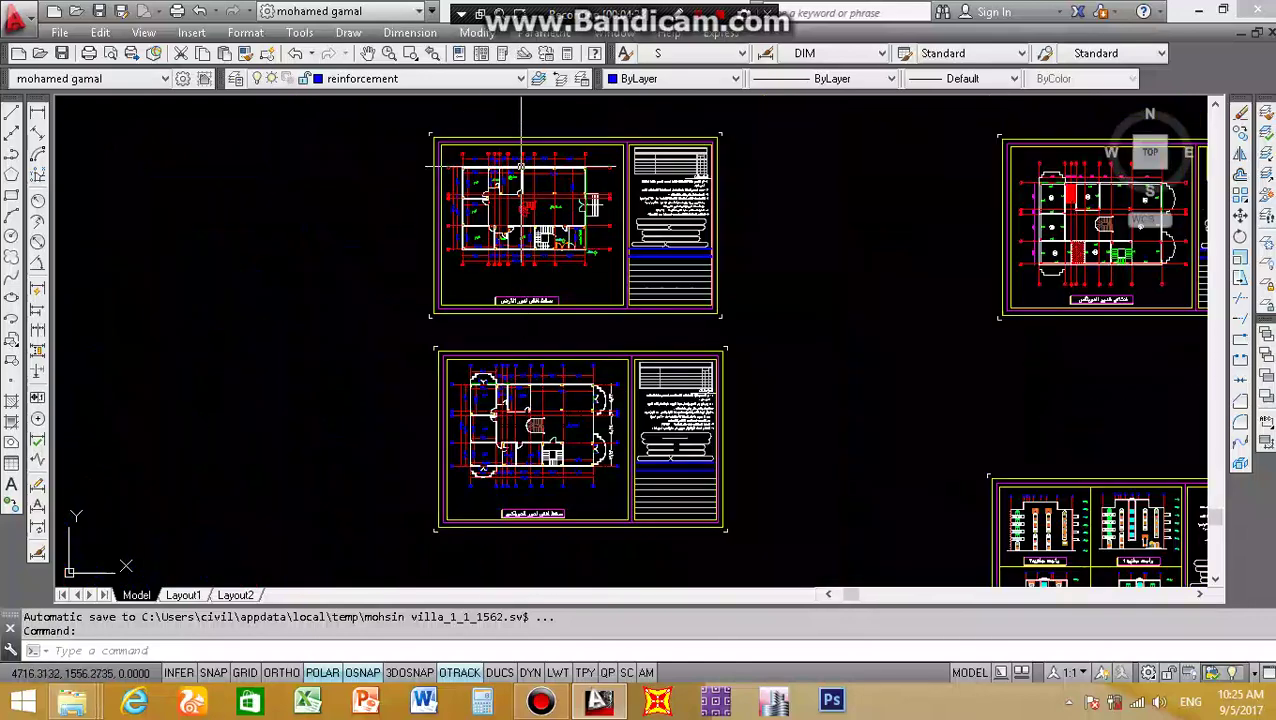
pyautogui.scroll(3, 520, 168)
pyautogui.scroll(-3, 517, 222)
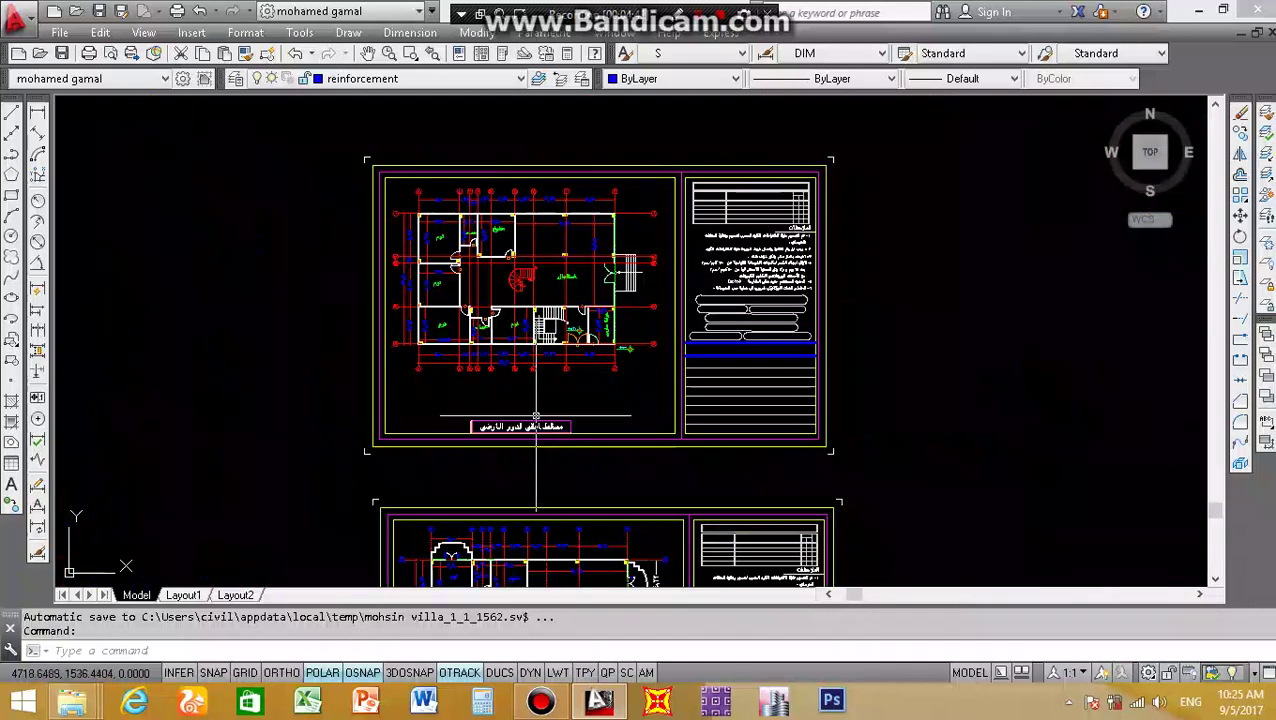
pyautogui.moveTo(510, 418)
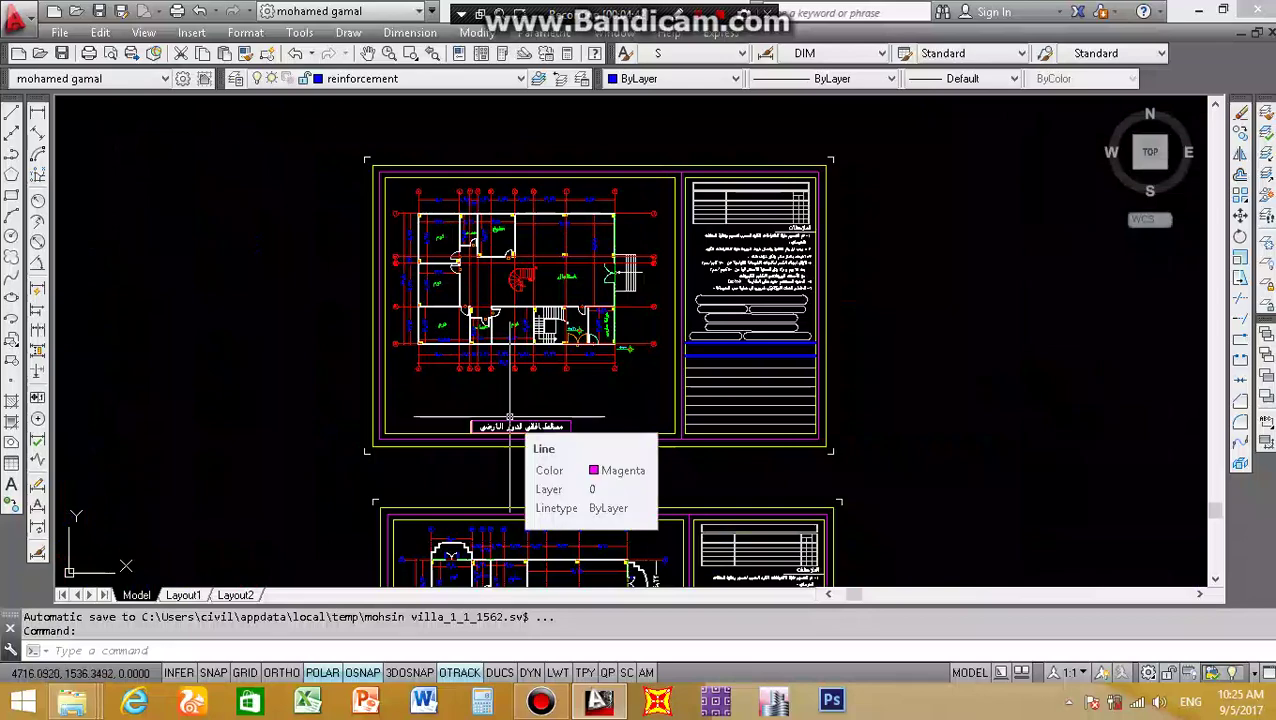
# Zoom out to the sheet overview, then zoom in on the duplex floor plan sheet
pyautogui.scroll(-3, 510, 417)
pyautogui.scroll(-3, 518, 419)
pyautogui.scroll(1, 521, 421)
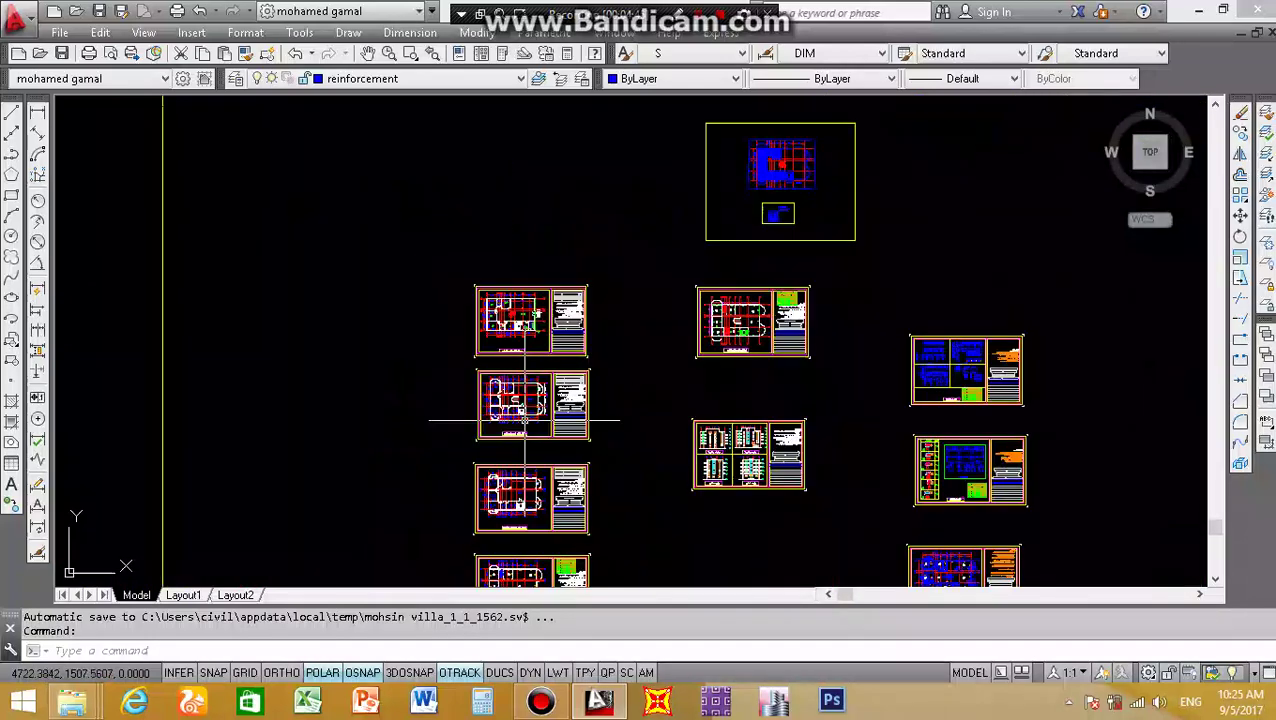
pyautogui.scroll(4, 522, 421)
pyautogui.scroll(4, 455, 428)
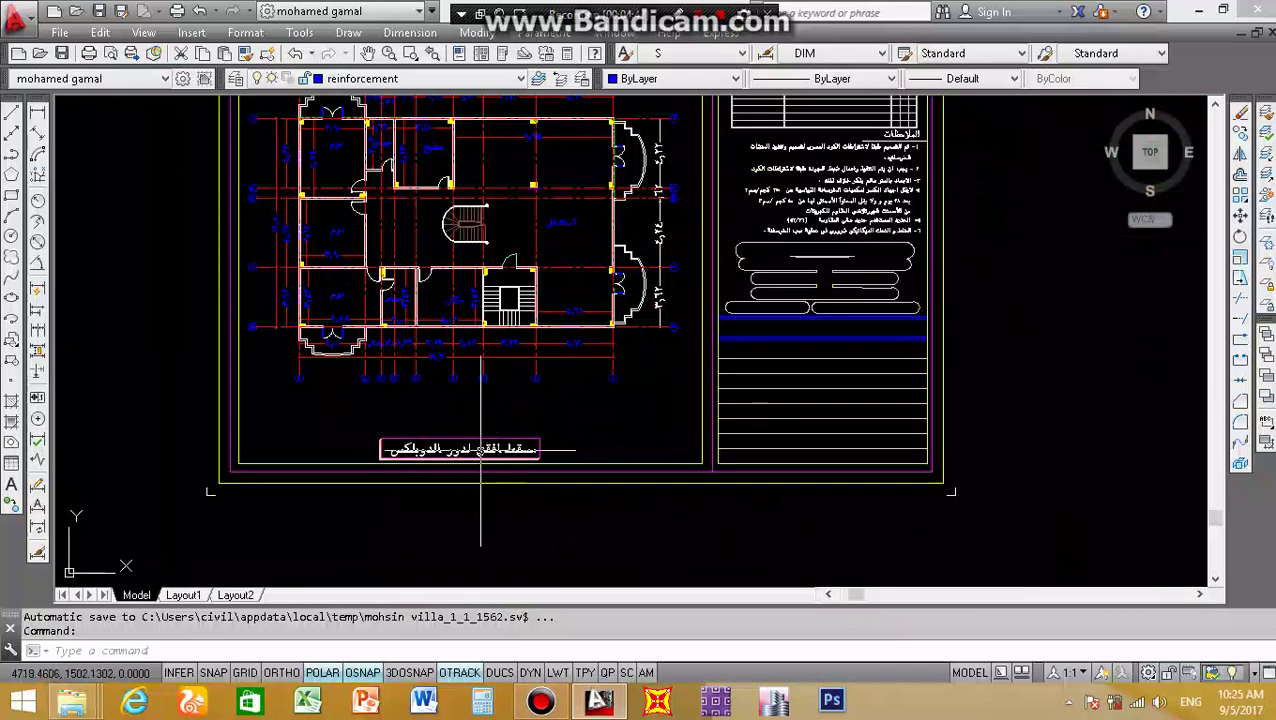
pyautogui.scroll(2, 450, 430)
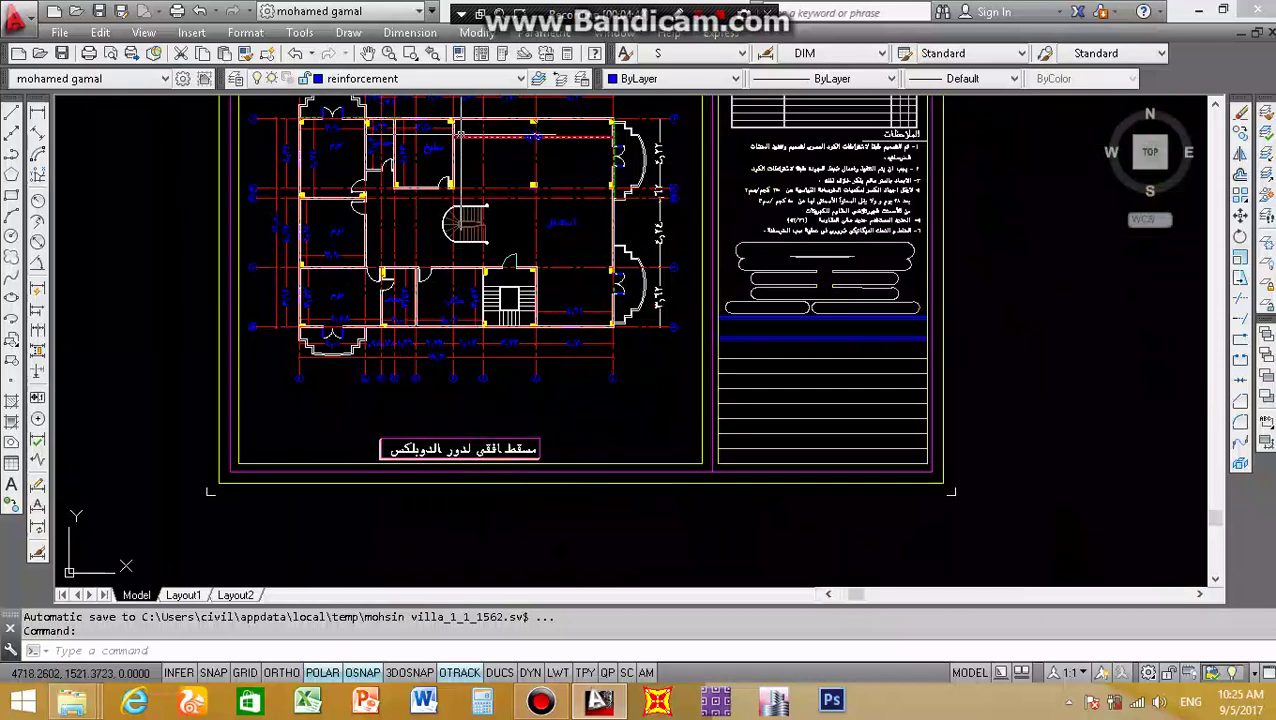
pyautogui.scroll(3, 447, 120)
pyautogui.scroll(2, 450, 122)
pyautogui.scroll(-10, 468, 150)
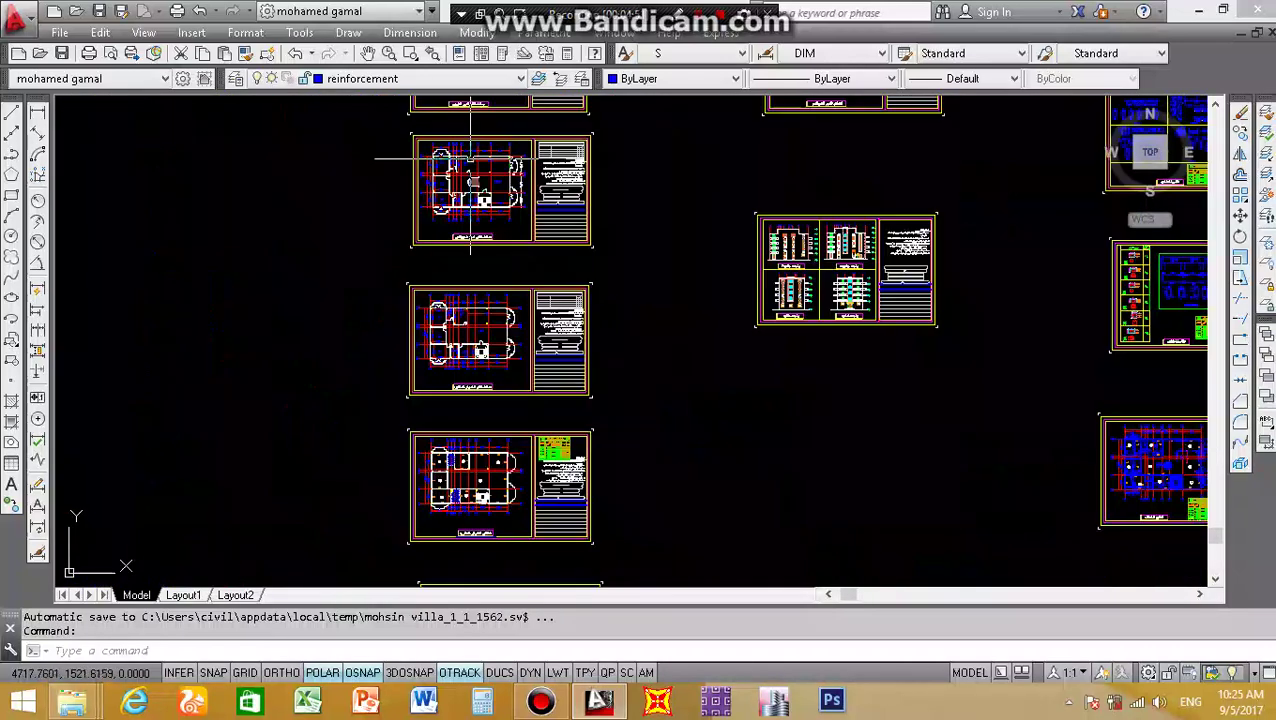
pyautogui.scroll(-3, 471, 153)
pyautogui.scroll(7, 465, 145)
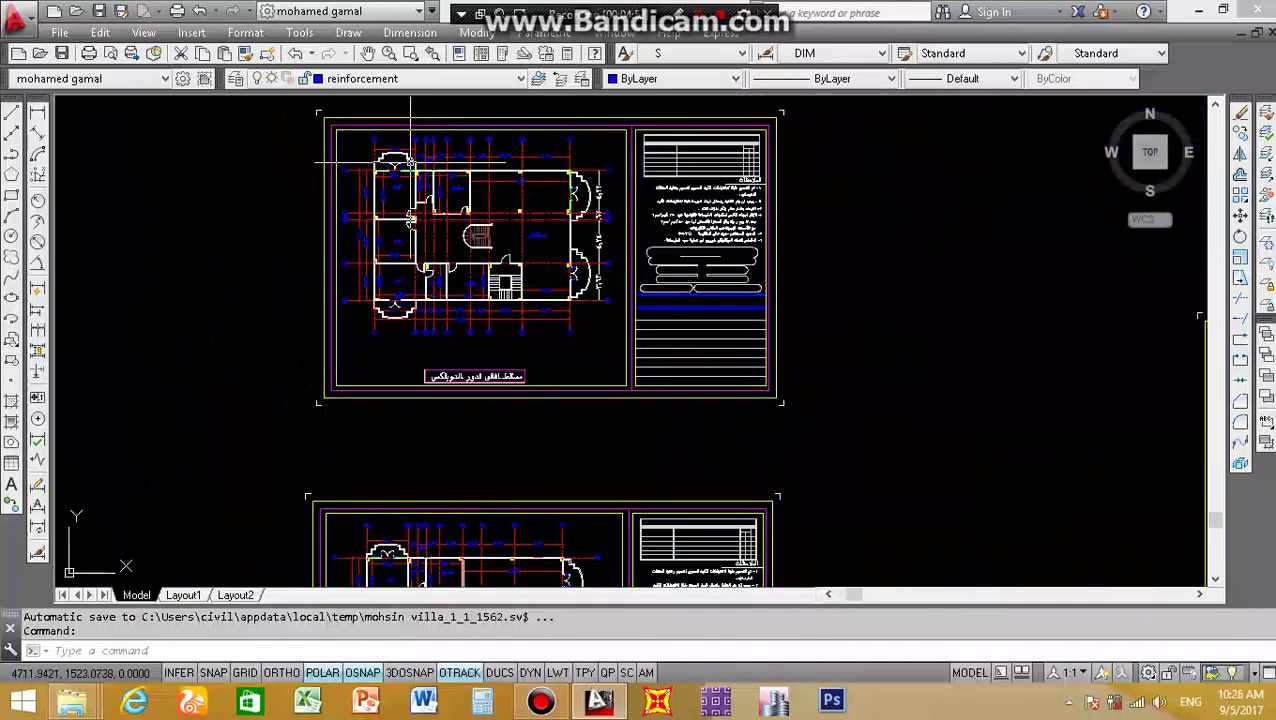